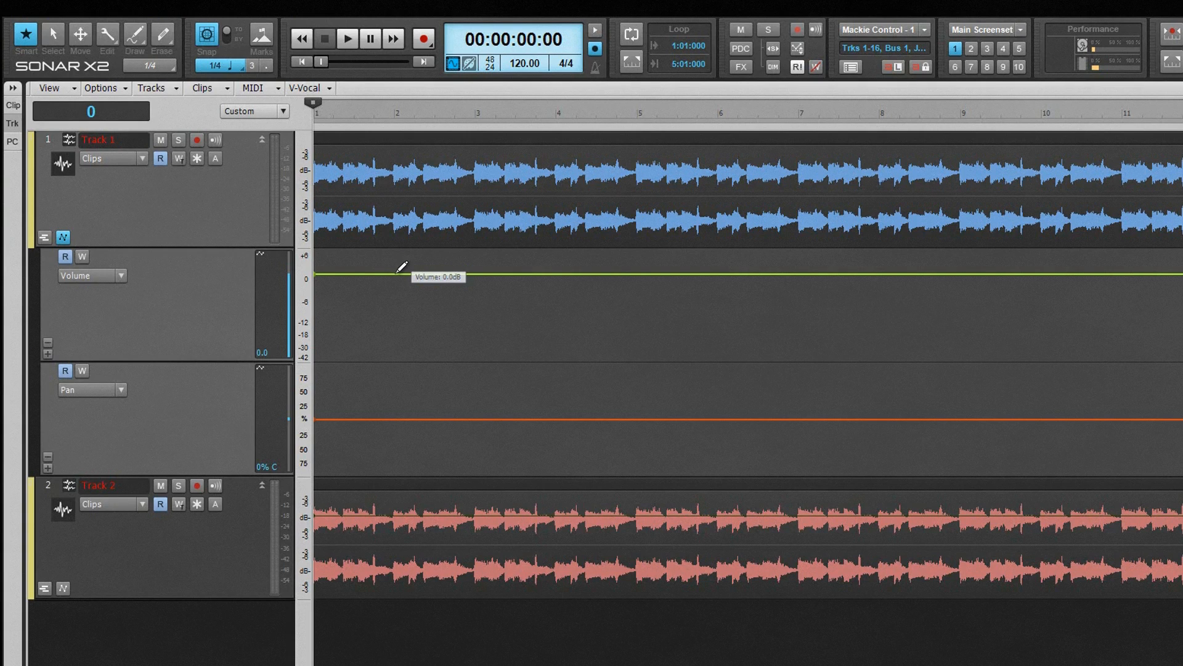
- Add a node to Track 1's Volume envelope at bar 2 and a slightly lowered Pan envelope node near bar 2.75
{"action": "left_click", "coordinate": [396, 273]}
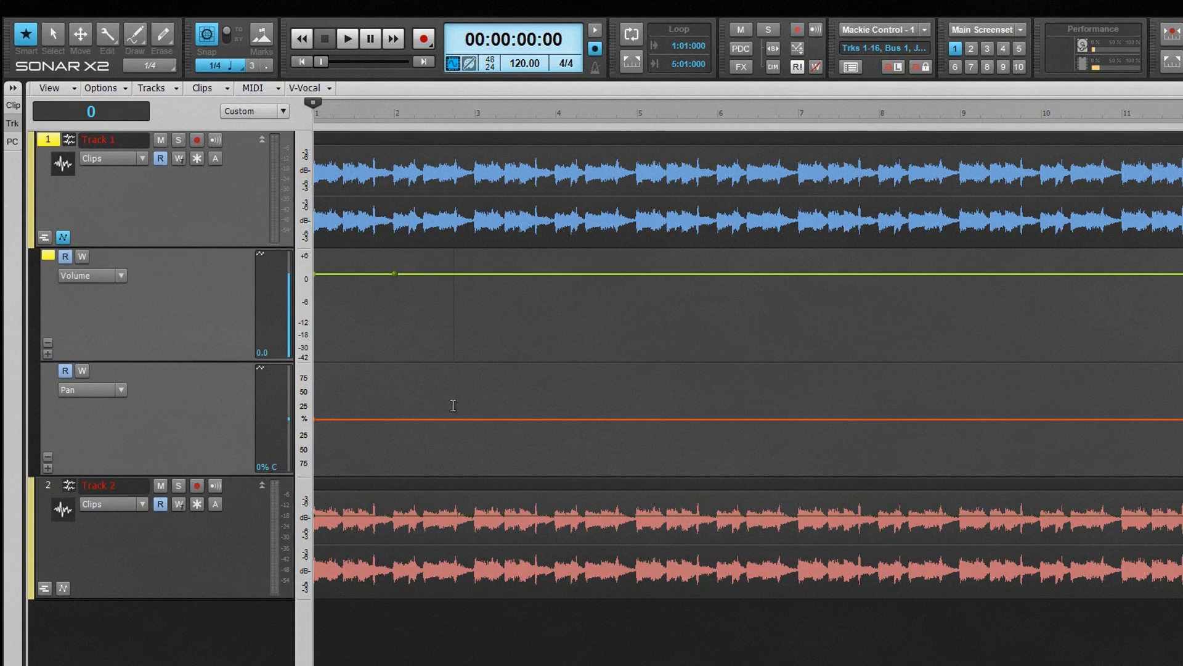
{"action": "left_click_drag", "start_coordinate": [461, 416], "coordinate": [456, 438]}
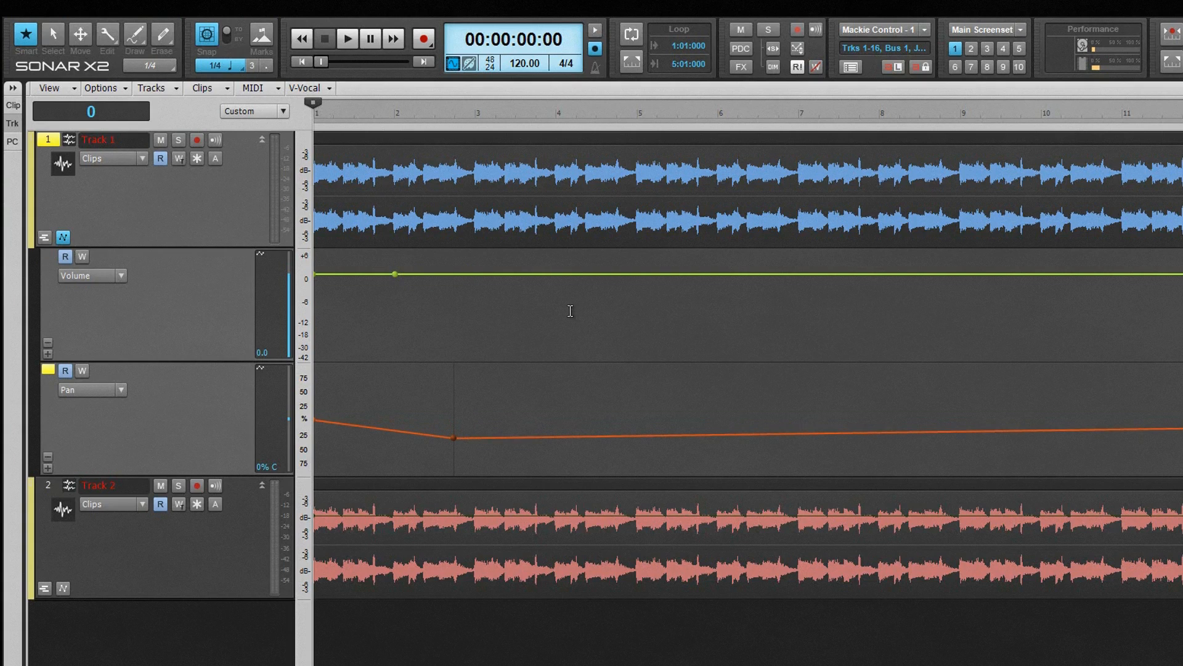
- Add envelope nodes at both ends of two selected ranges on Track 1: Volume bars 4 to 5.75 and Pan bars 6.75 to 8.75
{"action": "left_click_drag", "start_coordinate": [553, 311], "coordinate": [684, 301]}
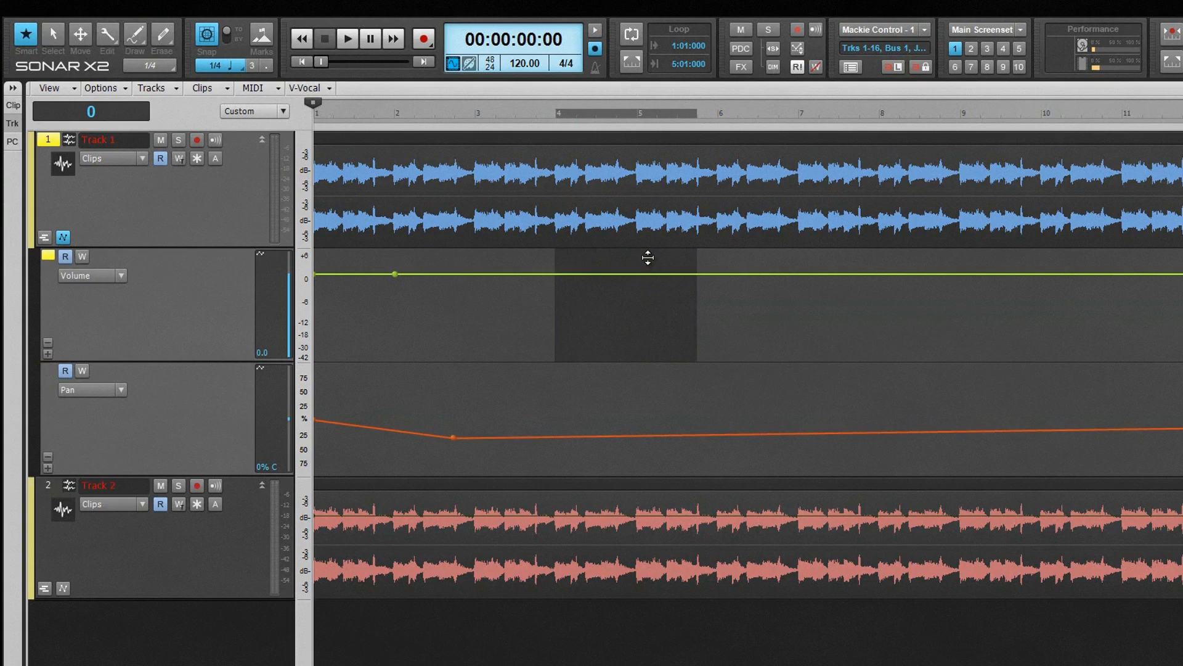
{"action": "left_click_drag", "start_coordinate": [783, 452], "coordinate": [940, 450]}
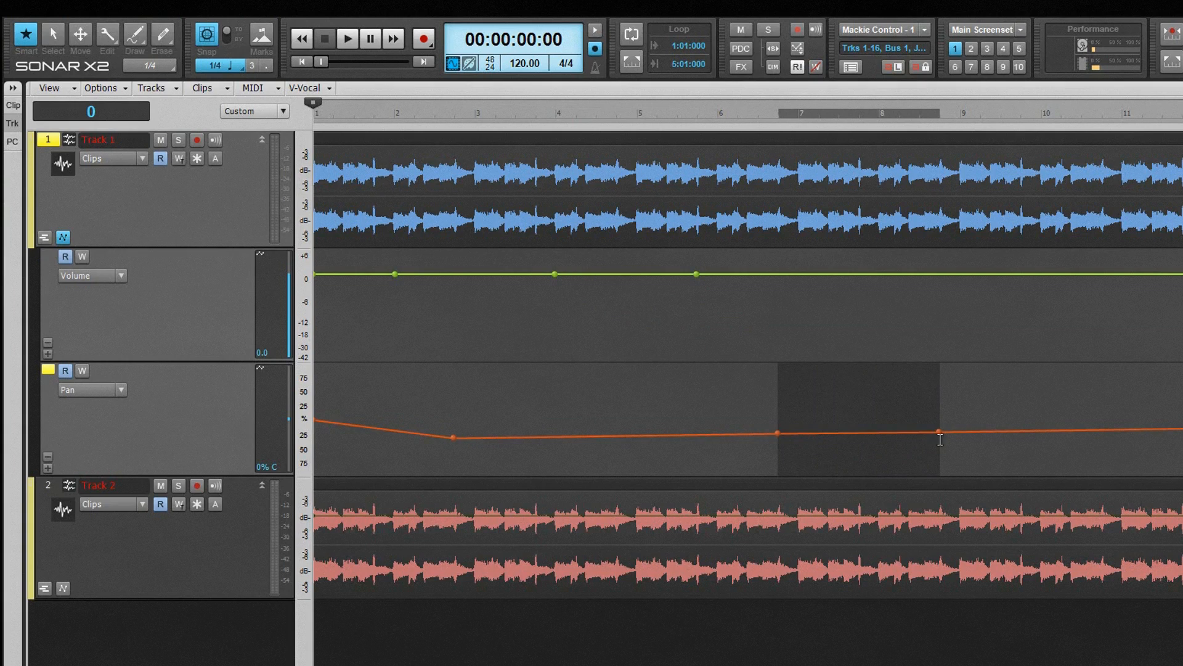
{"action": "left_click", "coordinate": [1011, 419]}
- Lower the section of Track 1's Volume envelope between about bars 8.25 and 10.75 to about -12 dB
{"action": "left_click_drag", "start_coordinate": [901, 318], "coordinate": [1102, 305]}
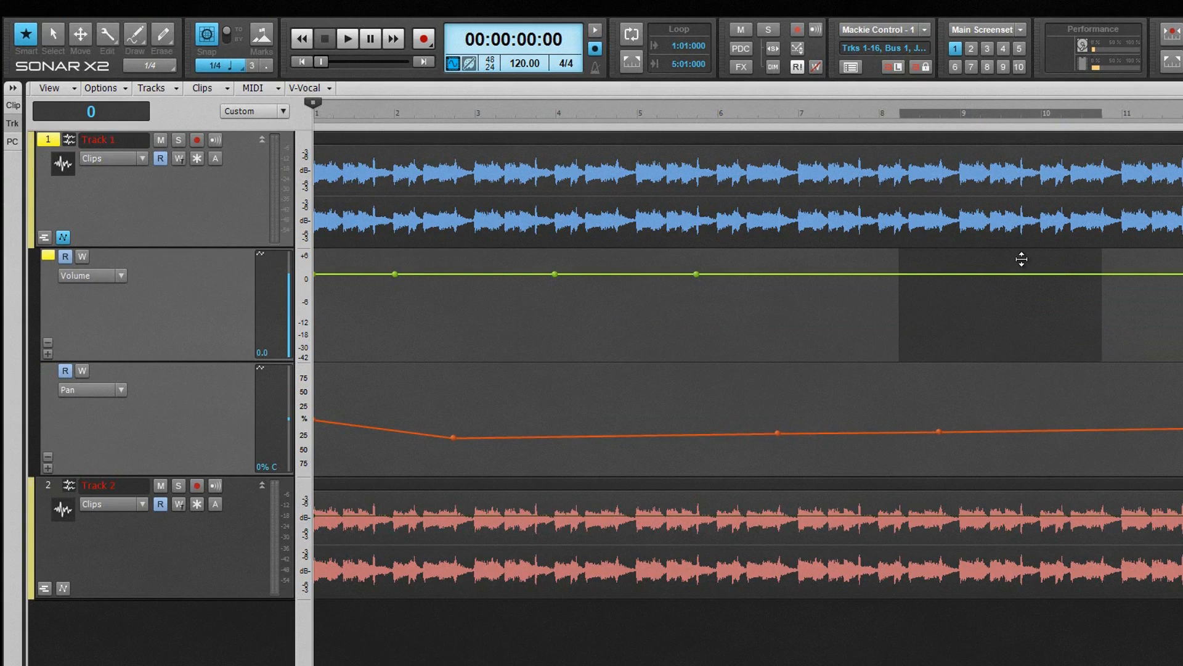
{"action": "left_click_drag", "start_coordinate": [1021, 259], "coordinate": [1018, 316]}
{"action": "left_click", "coordinate": [1071, 455]}
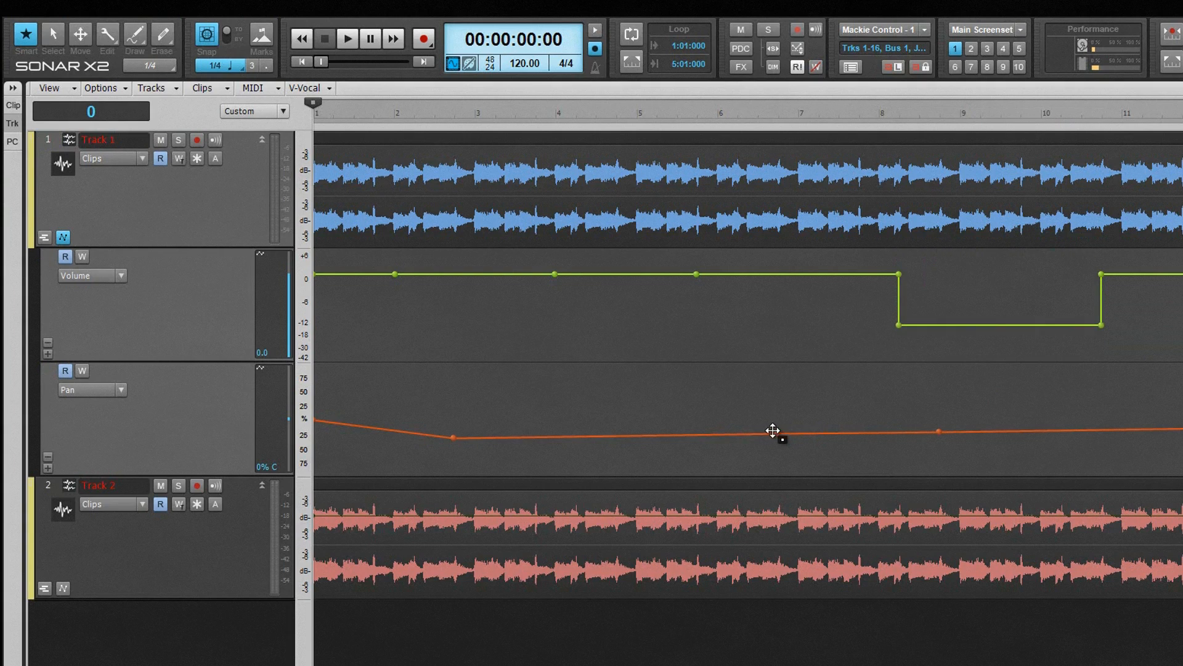
- Raise the Pan node near bar 6.75 toward the left channel at bar 6.25 and add a lowered Pan node near bar 4.25
{"action": "left_click_drag", "start_coordinate": [779, 434], "coordinate": [737, 384]}
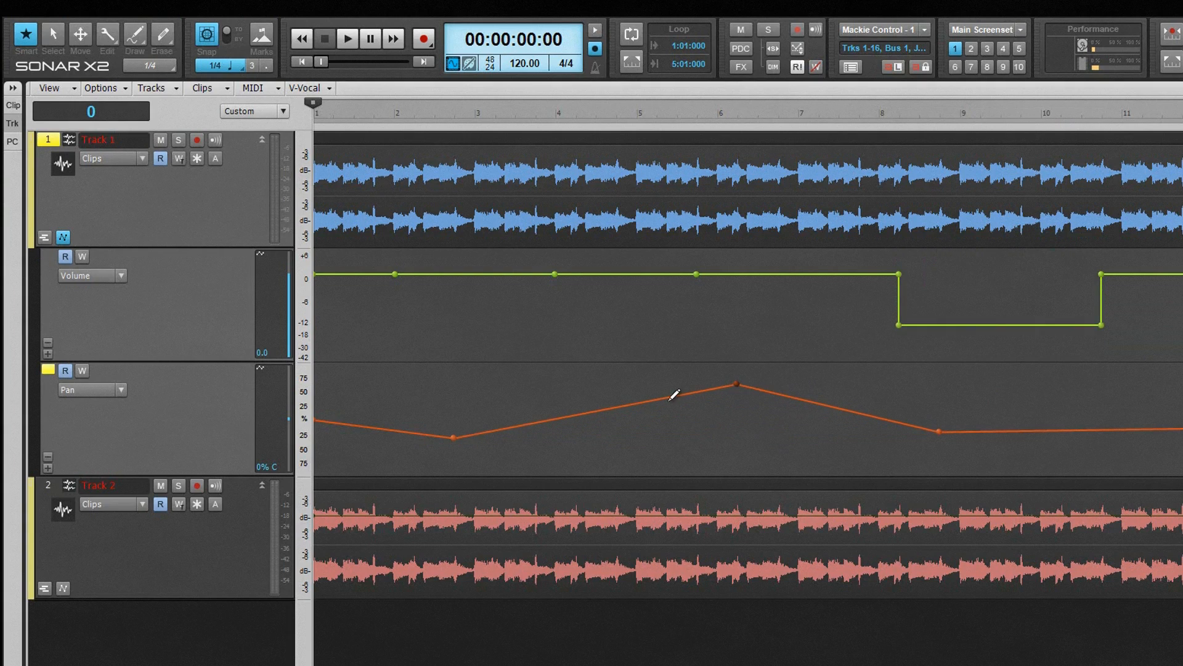
{"action": "left_click_drag", "start_coordinate": [593, 411], "coordinate": [575, 441]}
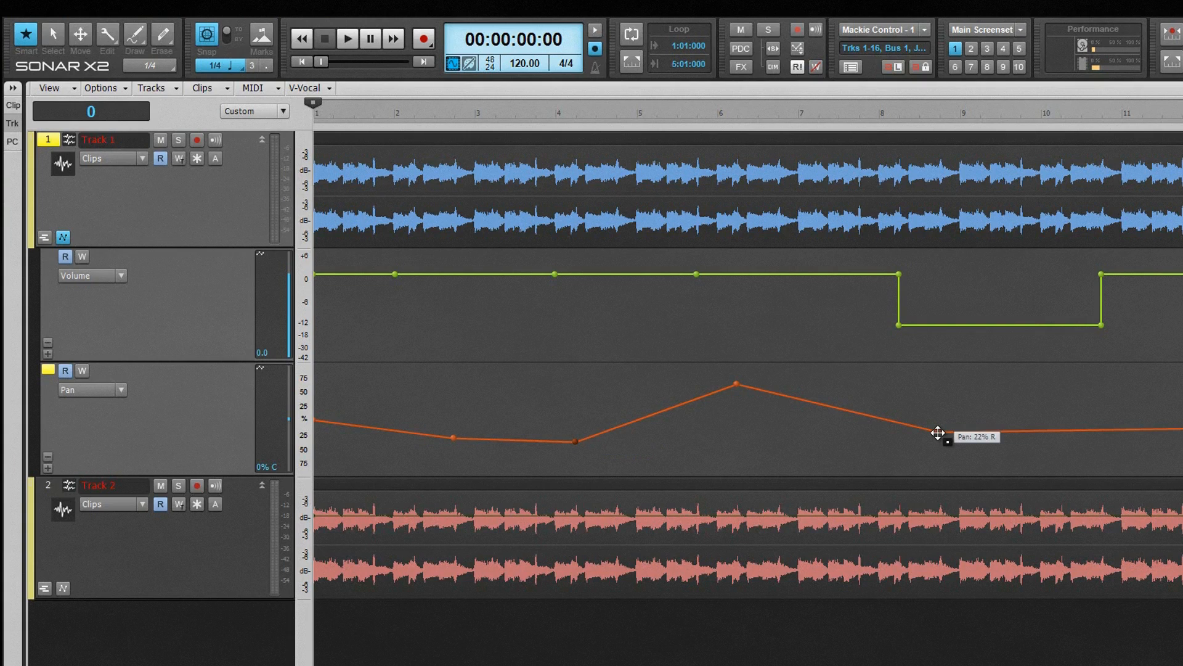
- Center the Pan node near bar 8.75 at 0% and raise it to 67% left, level with the peak node
{"action": "left_click_drag", "start_coordinate": [938, 432], "coordinate": [938, 420]}
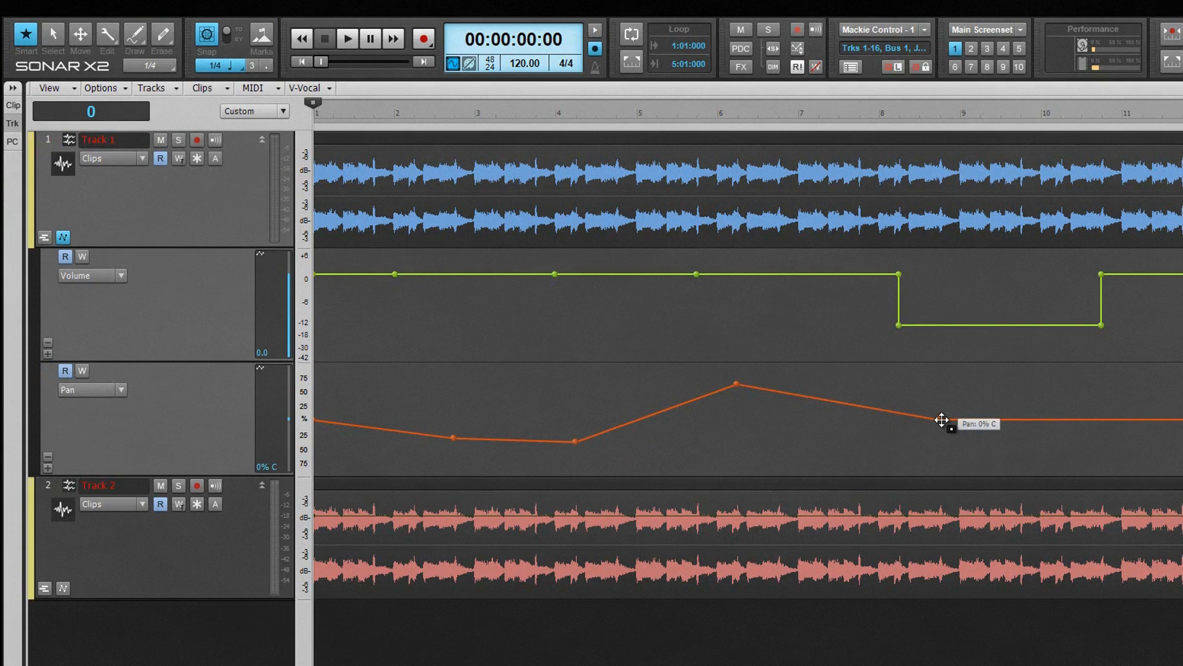
{"action": "left_click_drag", "start_coordinate": [942, 419], "coordinate": [942, 387]}
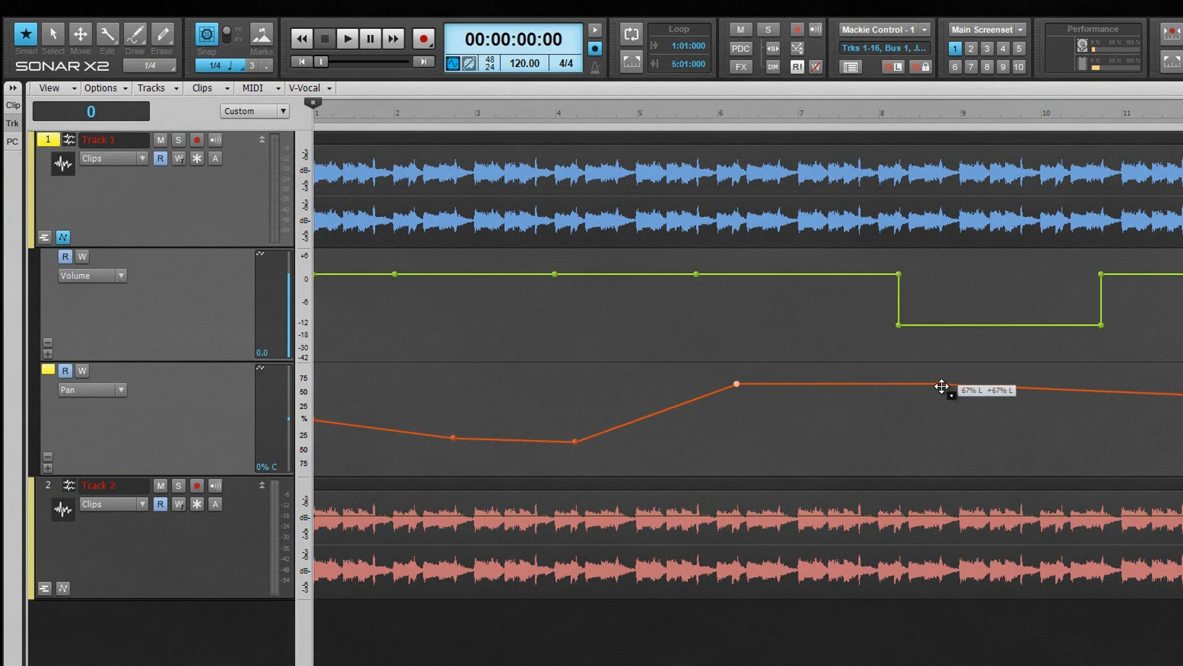
- Lower the Pan node near bar 8.75 to slightly right of center and shift it and the peak node earlier, to about bars 8.5 and 6
{"action": "left_click_drag", "start_coordinate": [941, 387], "coordinate": [939, 432]}
{"action": "mouse_move", "coordinate": [737, 385]}
{"action": "left_mouse_down"}
{"action": "mouse_move", "coordinate": [725, 439]}
{"action": "mouse_move", "coordinate": [723, 385]}
{"action": "left_mouse_up"}
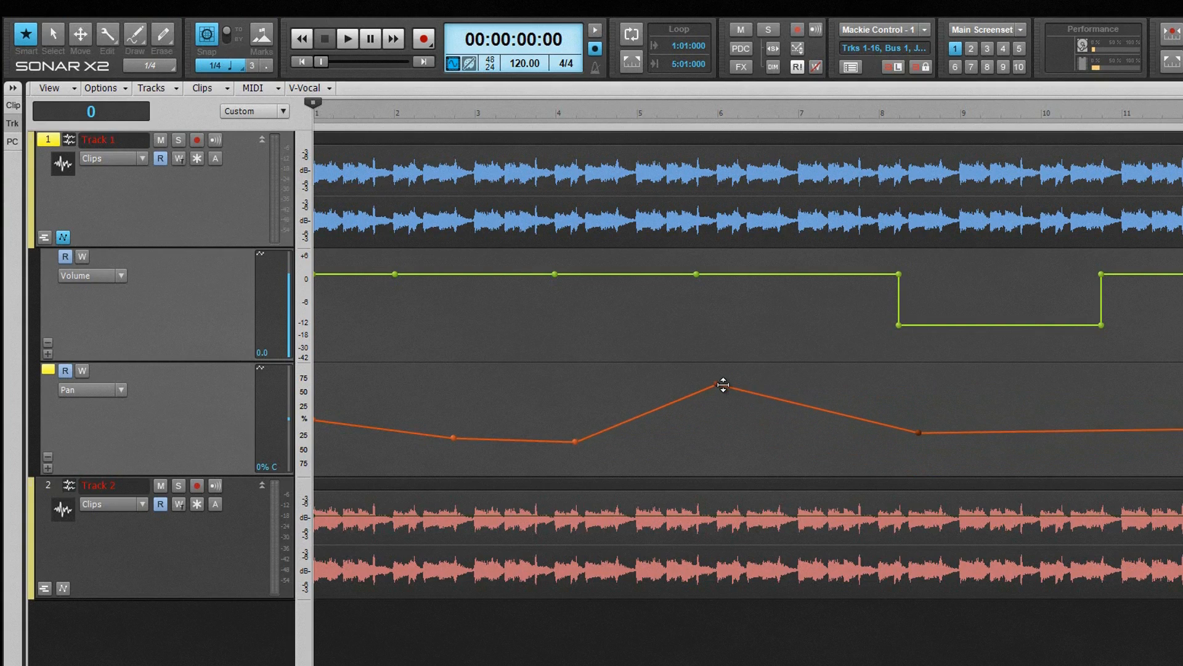
- Show Track 2's automation lane and add two Volume nodes, one at about -16 dB near bar 3.5 and a raised one near bar 4.5
{"action": "left_click", "coordinate": [64, 587]}
{"action": "left_click_drag", "start_coordinate": [517, 605], "coordinate": [515, 622]}
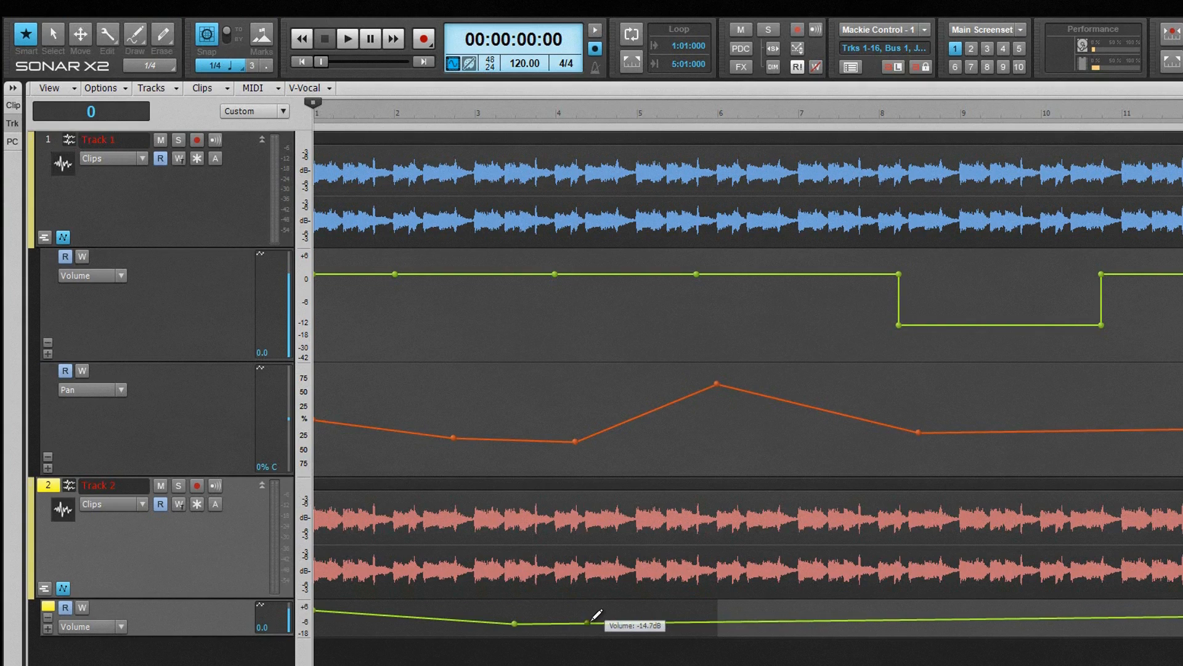
{"action": "left_click_drag", "start_coordinate": [595, 614], "coordinate": [595, 608]}
- Select nodes across both tracks' Volume and Pan envelopes, including Track 1's Volume node near bar 8.25 and Track 2's node near bar 3.5
{"action": "left_click", "coordinate": [523, 629]}
{"action": "left_click_drag", "start_coordinate": [524, 629], "coordinate": [806, 333]}
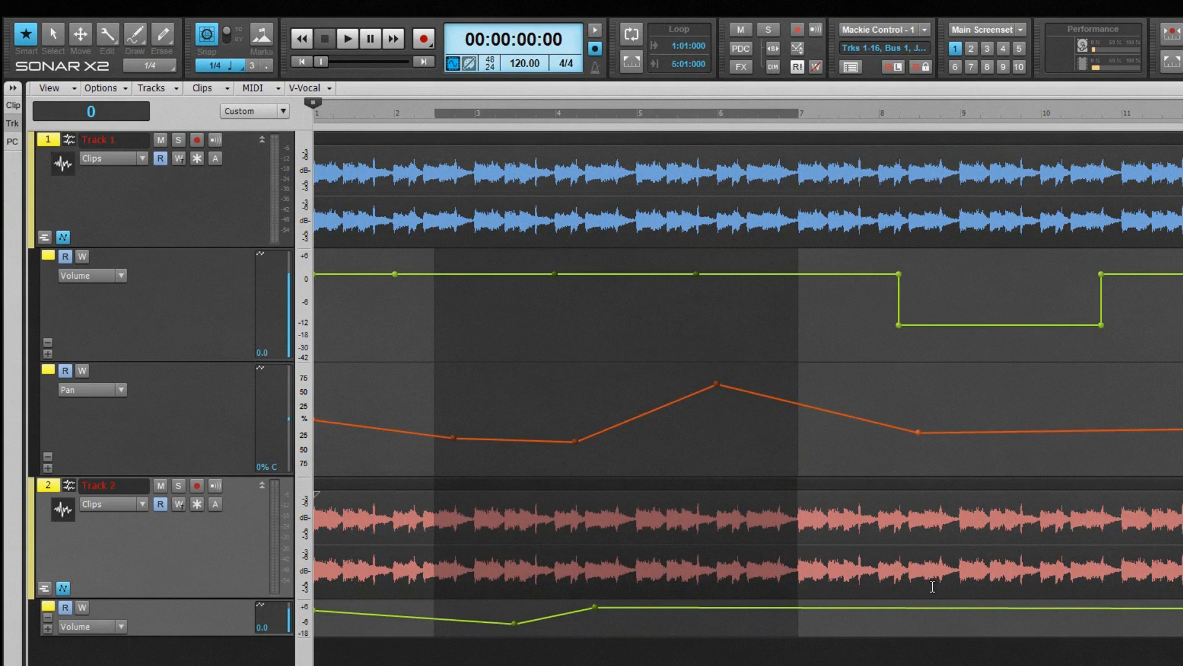
{"action": "left_click_drag", "start_coordinate": [567, 627], "coordinate": [971, 308]}
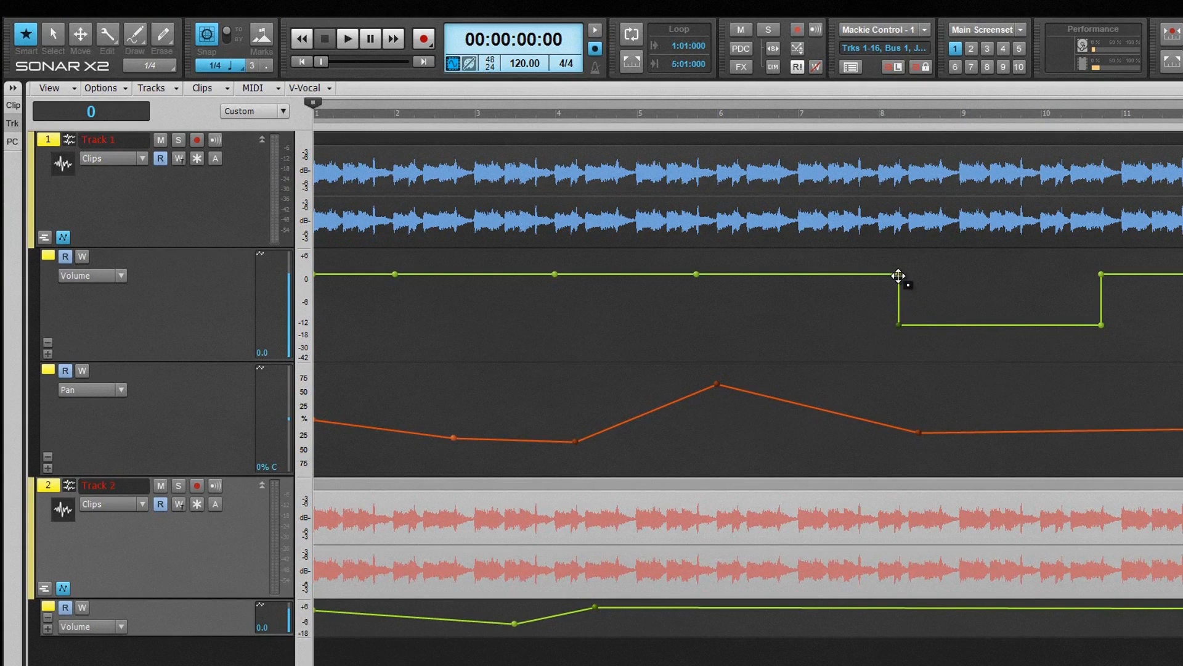
{"action": "left_click", "coordinate": [899, 274]}
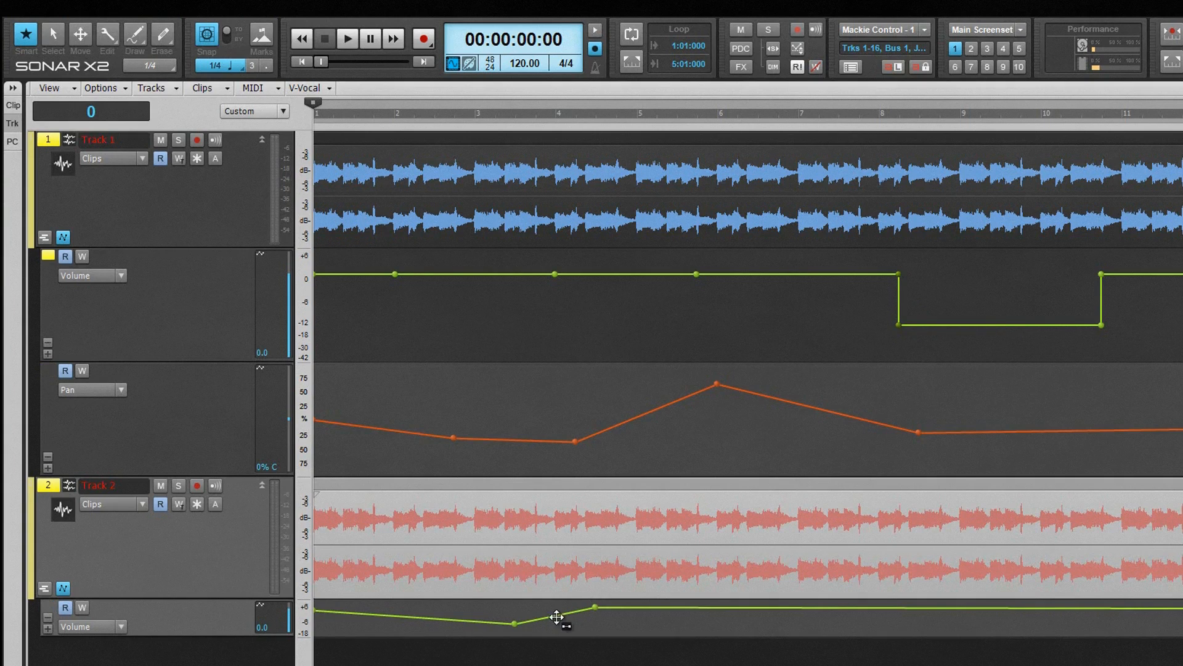
{"action": "left_click", "coordinate": [513, 623]}
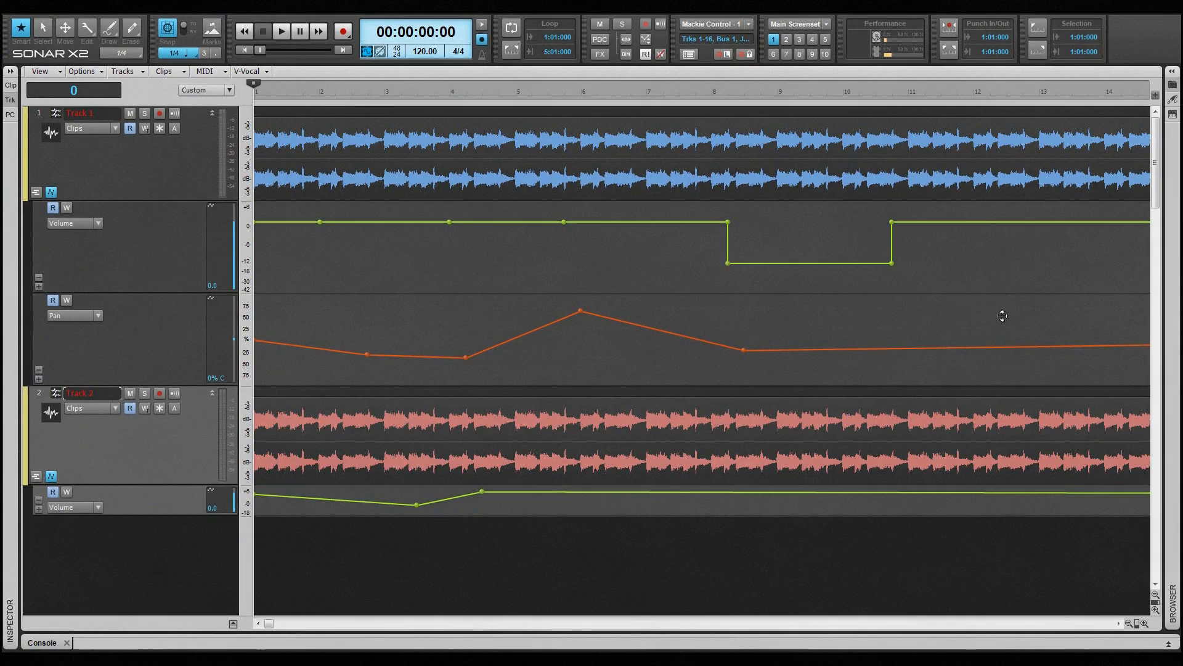
- Add a lowered Volume node near bar 12.25 and three Pan nodes between about bars 12 and 13.25 on Track 1
{"action": "left_click_drag", "start_coordinate": [991, 220], "coordinate": [989, 231]}
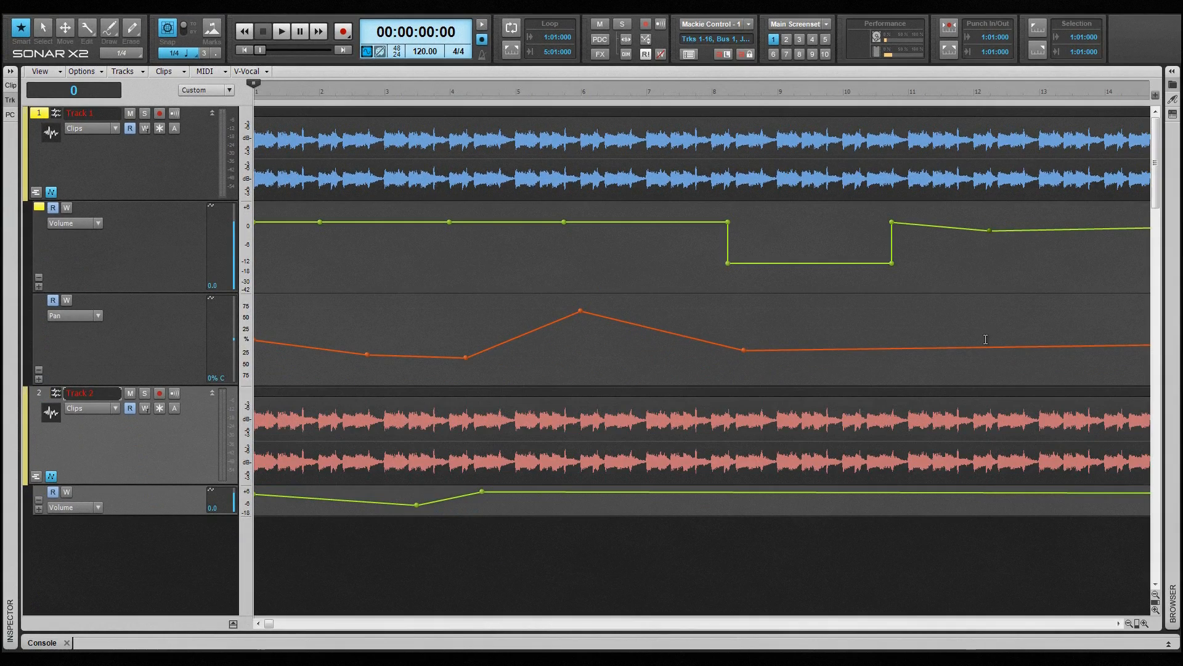
{"action": "left_click_drag", "start_coordinate": [982, 345], "coordinate": [1063, 325]}
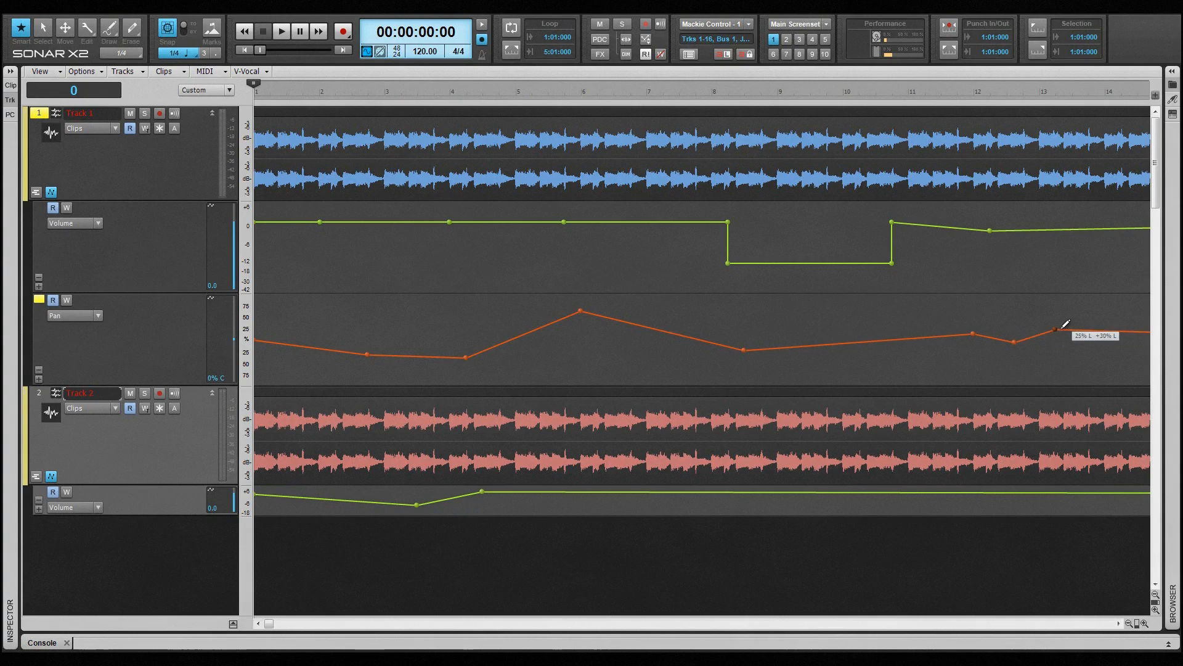
- Delete Track 1's Volume node near bar 12.25 and remove the three Pan nodes between bars 12 and 13.25 with the Erase tool
{"action": "right_click", "coordinate": [989, 231]}
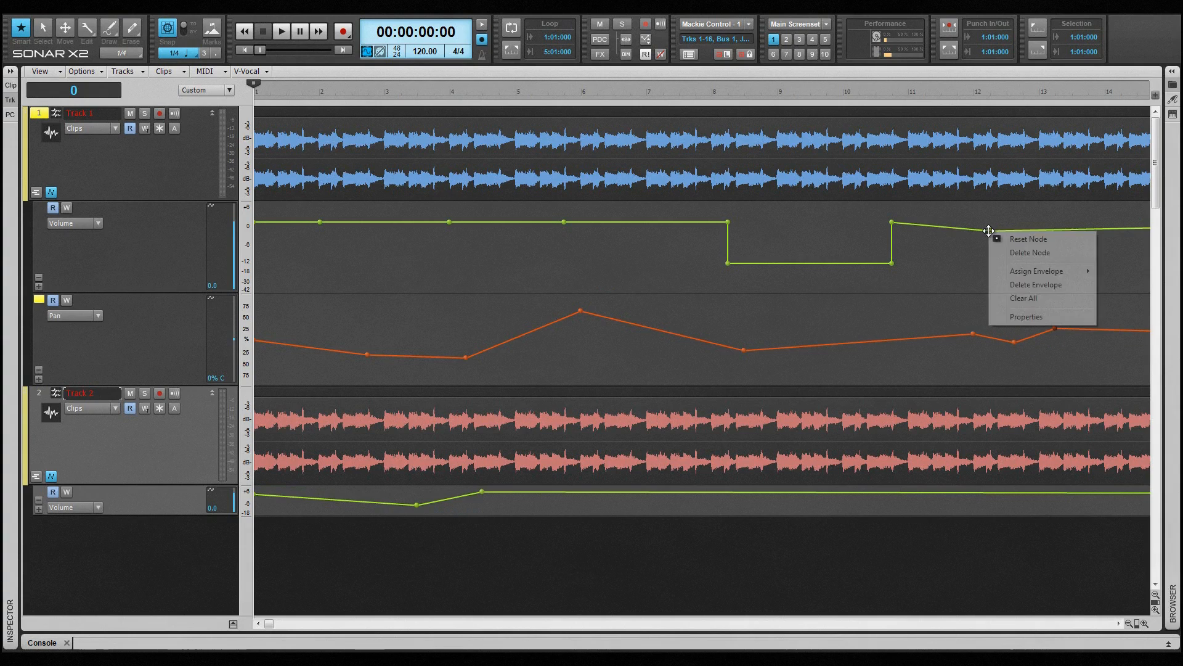
{"action": "left_click", "coordinate": [1031, 253]}
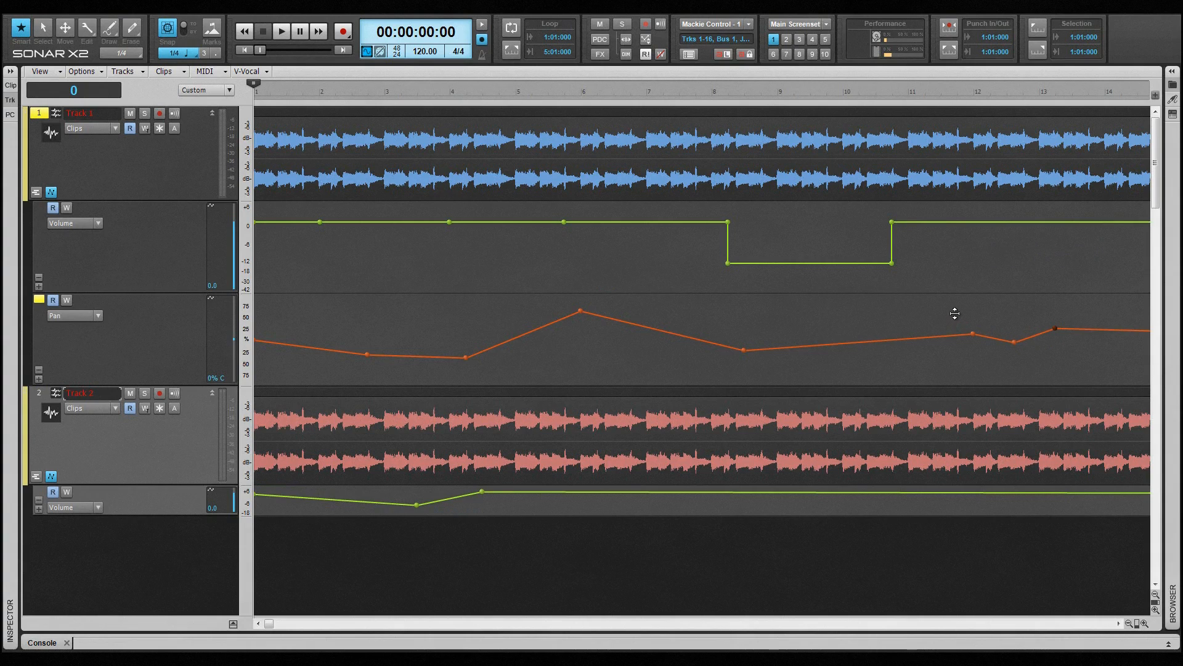
{"action": "key", "text": "t"}
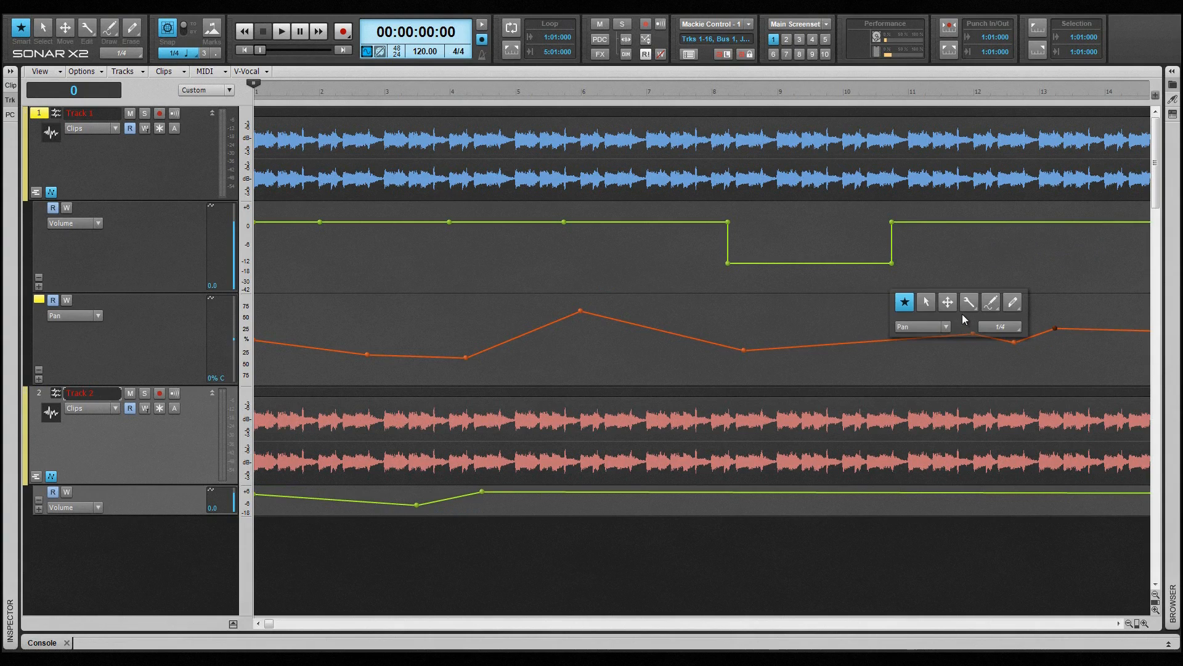
{"action": "left_click", "coordinate": [1011, 301]}
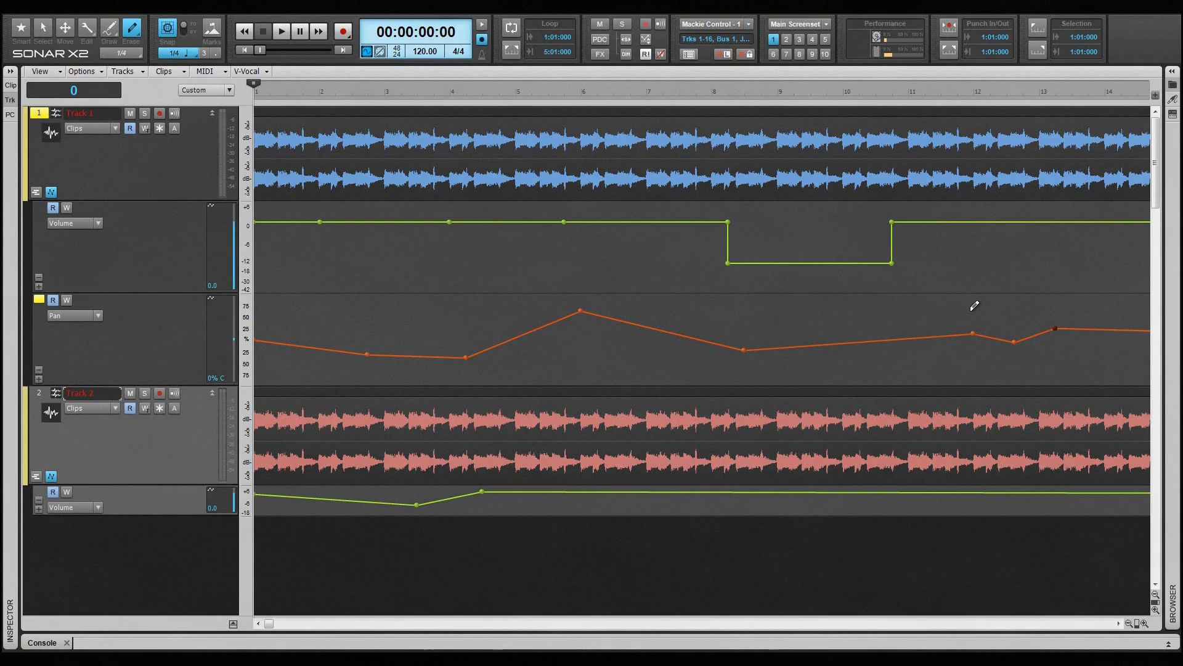
{"action": "mouse_move", "coordinate": [950, 317]}
{"action": "left_mouse_down"}
{"action": "mouse_move", "coordinate": [1001, 354]}
{"action": "mouse_move", "coordinate": [1083, 357]}
{"action": "left_mouse_up"}
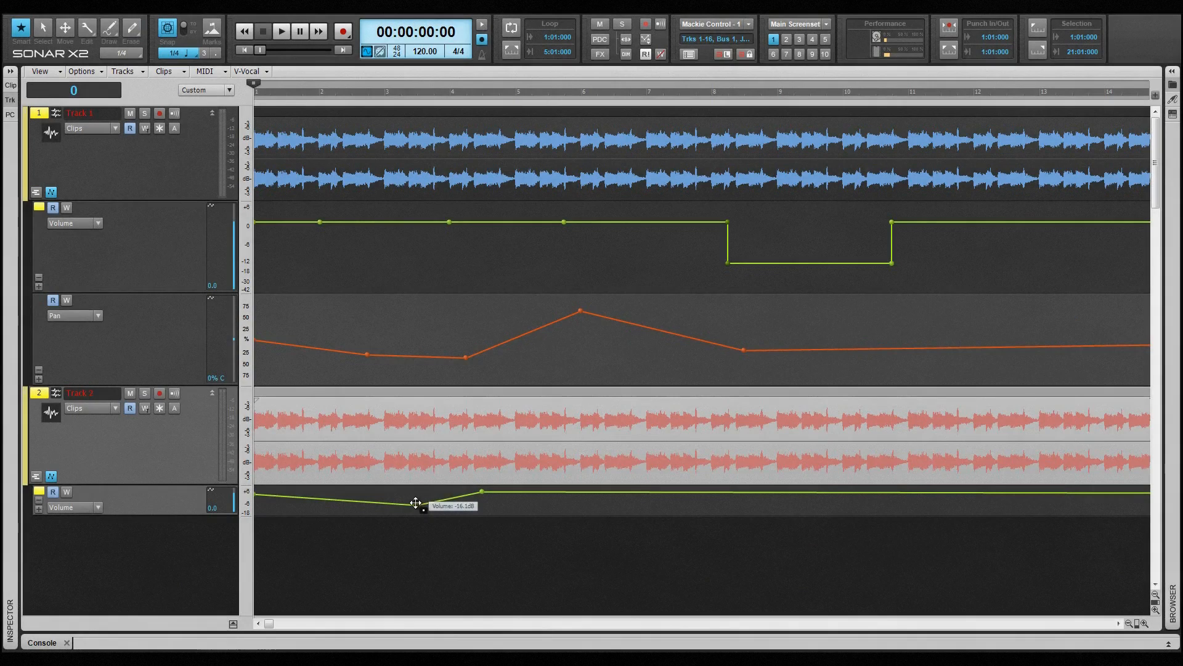
- Include the Pan peak node near bar 6 in the node selection and lower all selected nodes across both tracks together
{"action": "left_click", "coordinate": [582, 311]}
{"action": "left_click_drag", "start_coordinate": [587, 311], "coordinate": [601, 334]}
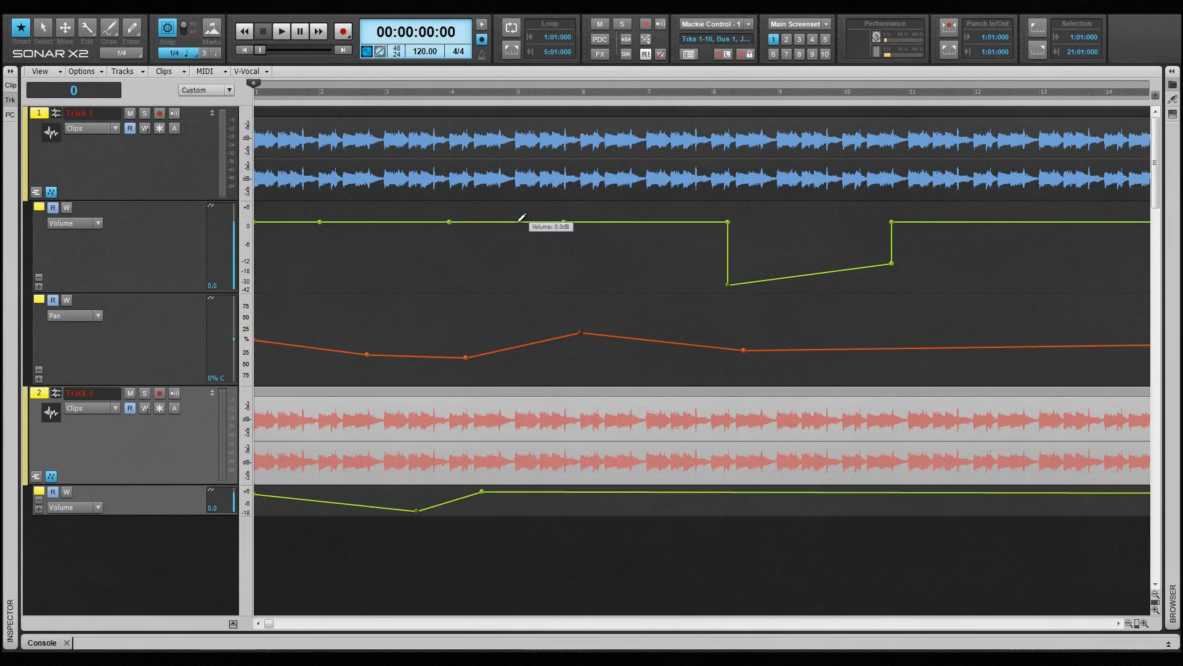
- Lower Track 1's Volume segment between bars 4 and 5.75 slightly and add a raised Pan node near bar 5.25
{"action": "mouse_move", "coordinate": [521, 217]}
{"action": "left_mouse_down"}
{"action": "mouse_move", "coordinate": [515, 257]}
{"action": "mouse_move", "coordinate": [518, 221]}
{"action": "left_mouse_up"}
{"action": "mouse_move", "coordinate": [552, 343]}
{"action": "left_mouse_down"}
{"action": "mouse_move", "coordinate": [559, 362]}
{"action": "mouse_move", "coordinate": [560, 312]}
{"action": "mouse_move", "coordinate": [562, 353]}
{"action": "mouse_move", "coordinate": [562, 331]}
{"action": "left_mouse_up"}
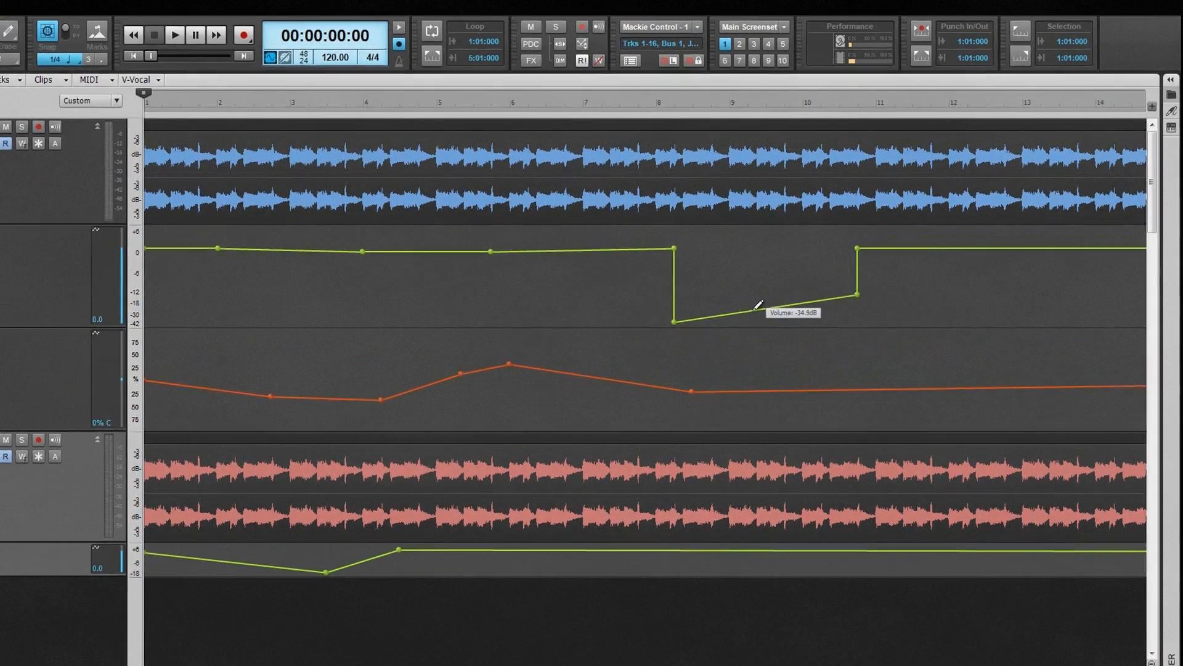
- Change the Volume segment between bars 8.25 and 10.75 to Jump, Fast Curve, Slow Curve and back to Linear
{"action": "right_click", "coordinate": [801, 277]}
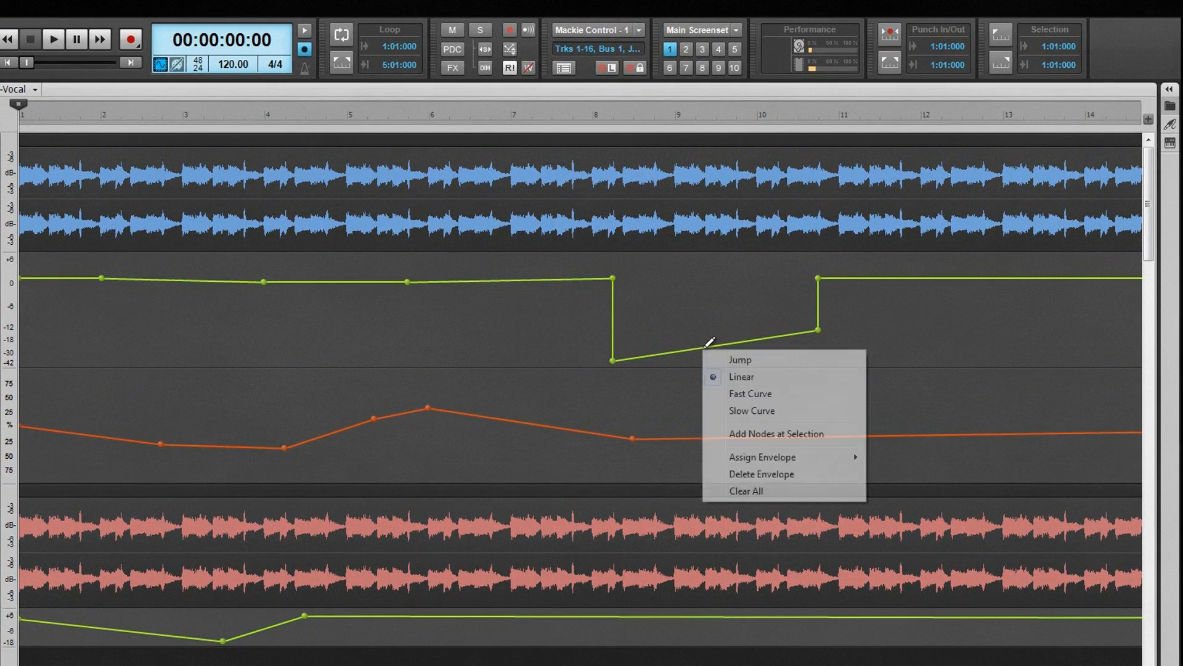
{"action": "left_click", "coordinate": [739, 359]}
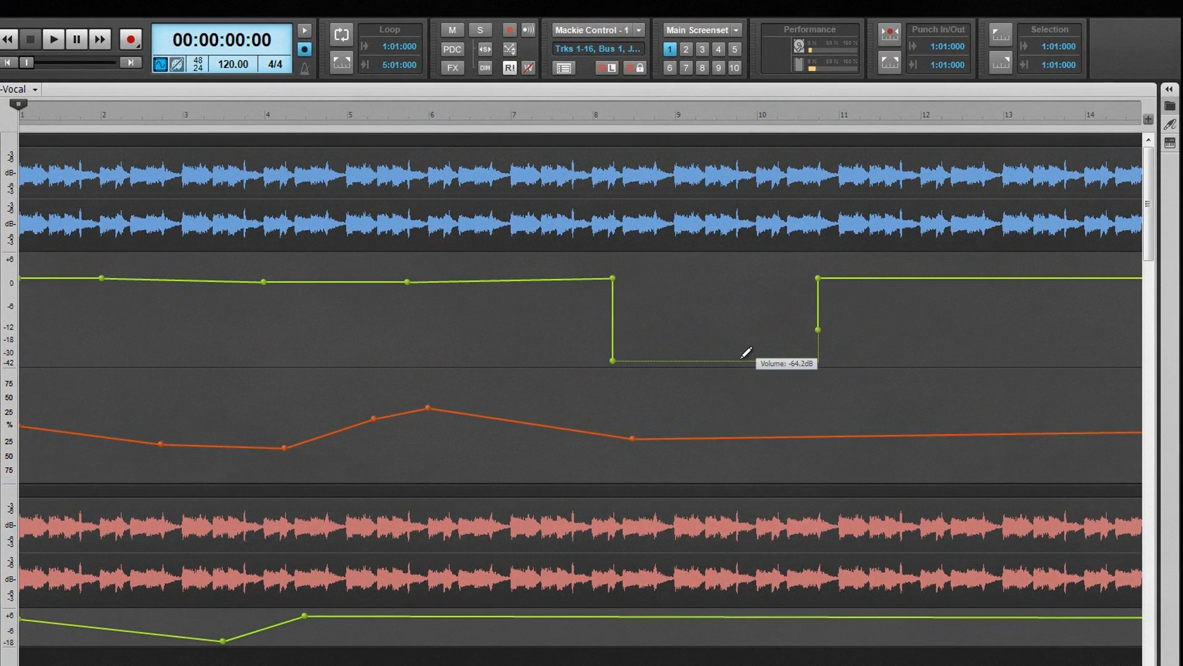
{"action": "right_click", "coordinate": [741, 361]}
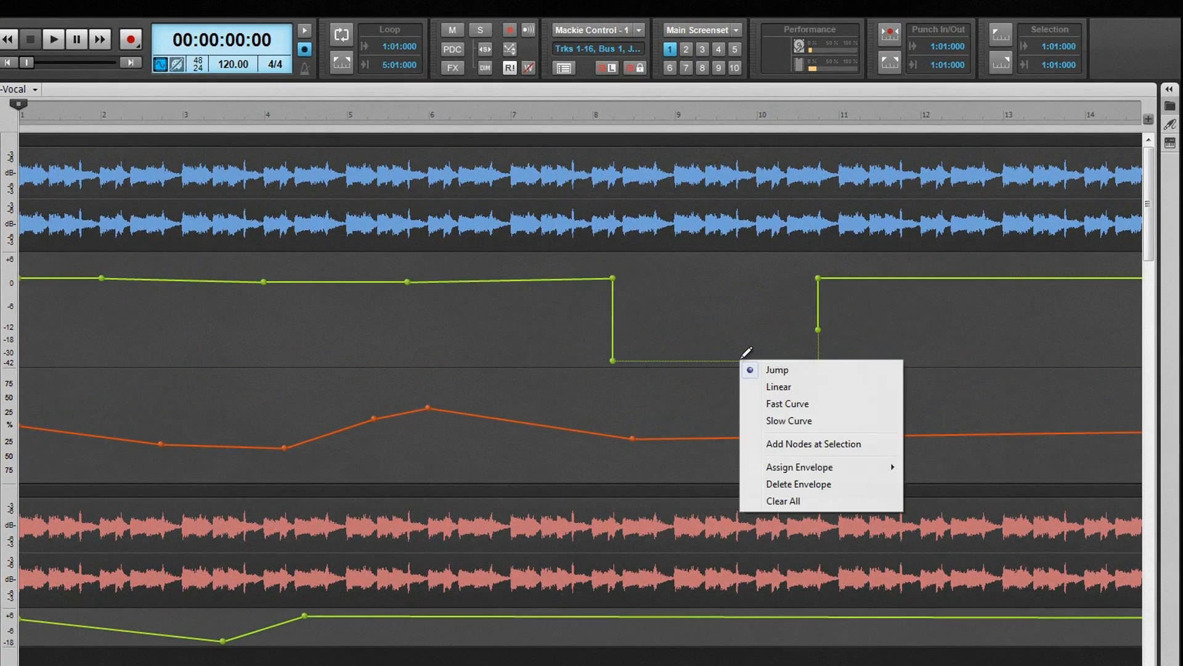
{"action": "left_click", "coordinate": [781, 402]}
{"action": "right_click", "coordinate": [730, 334]}
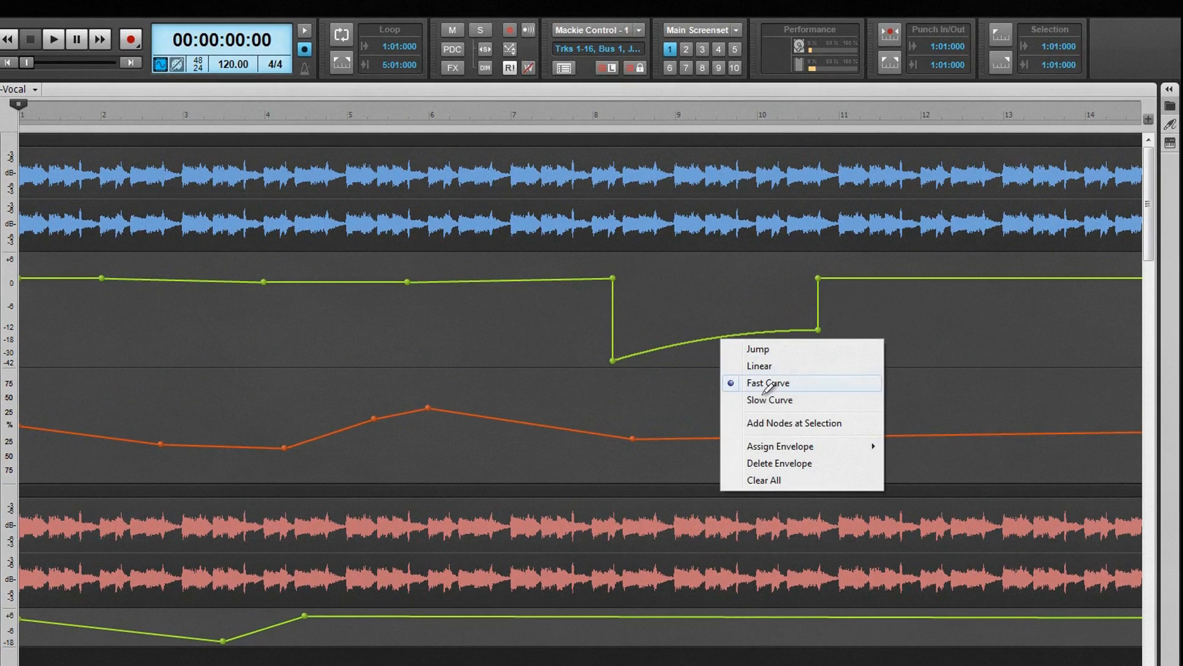
{"action": "left_click", "coordinate": [766, 398]}
{"action": "right_click", "coordinate": [745, 348]}
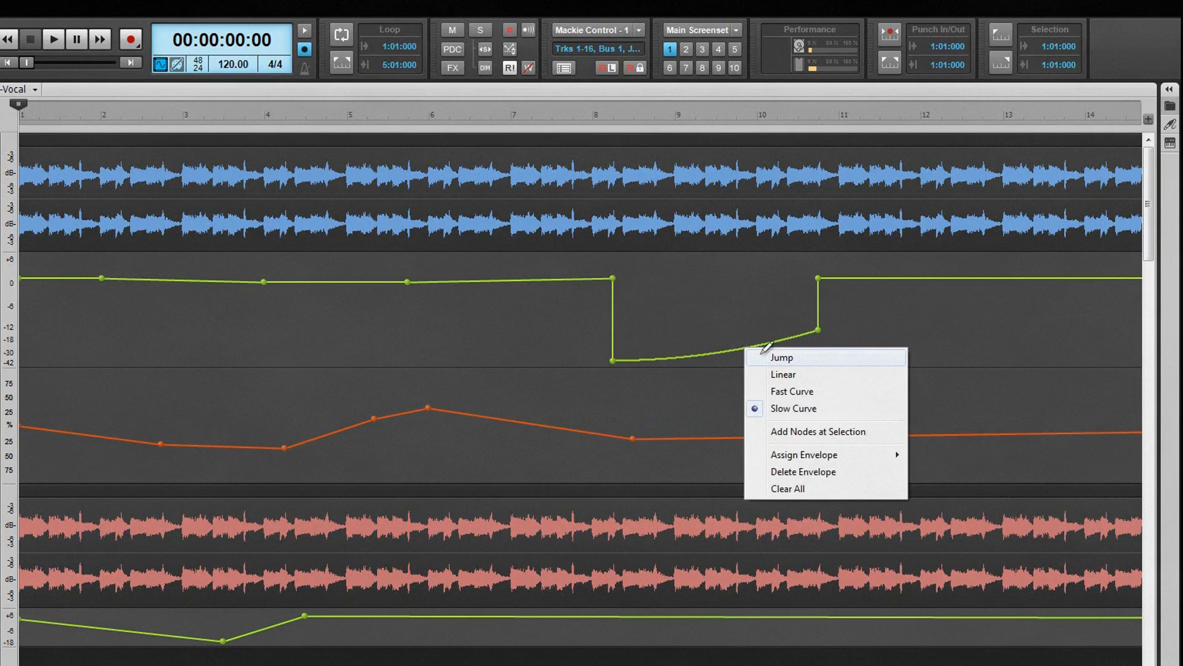
{"action": "left_click", "coordinate": [783, 374]}
- Use the Edit tool to shift Track 1's whole Volume envelope up very slightly and its whole Pan envelope up a little more
{"action": "key", "text": "t"}
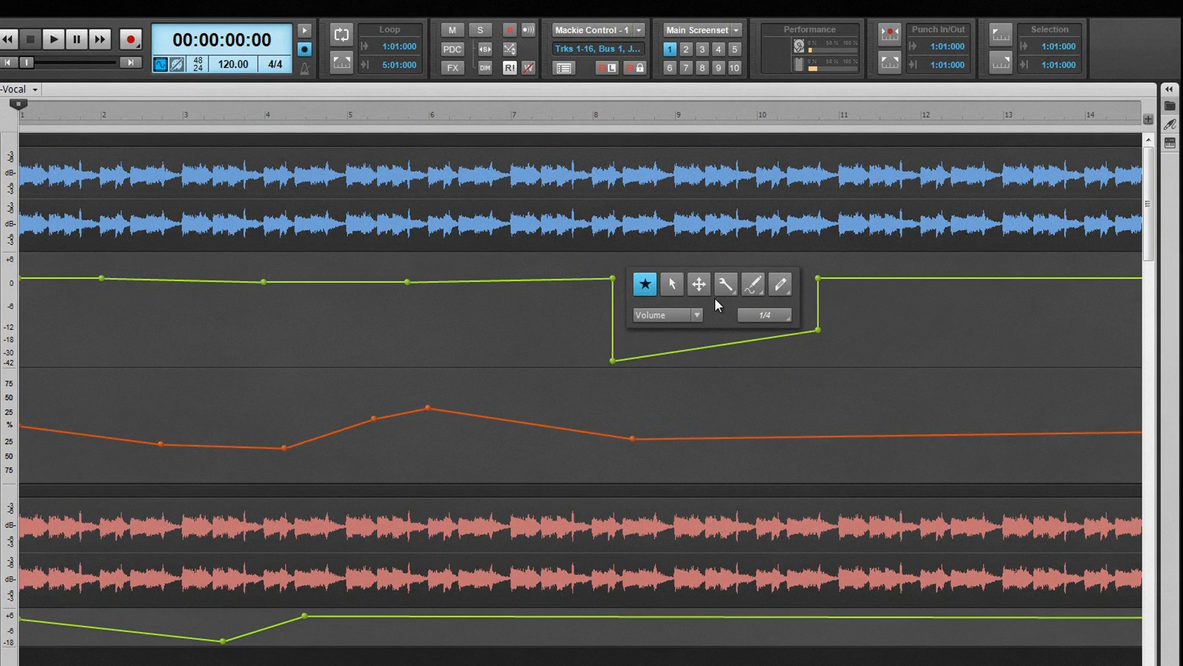
{"action": "left_click", "coordinate": [723, 287]}
{"action": "mouse_move", "coordinate": [729, 343]}
{"action": "left_mouse_down"}
{"action": "mouse_move", "coordinate": [726, 325]}
{"action": "mouse_move", "coordinate": [727, 360]}
{"action": "mouse_move", "coordinate": [726, 338]}
{"action": "left_mouse_up"}
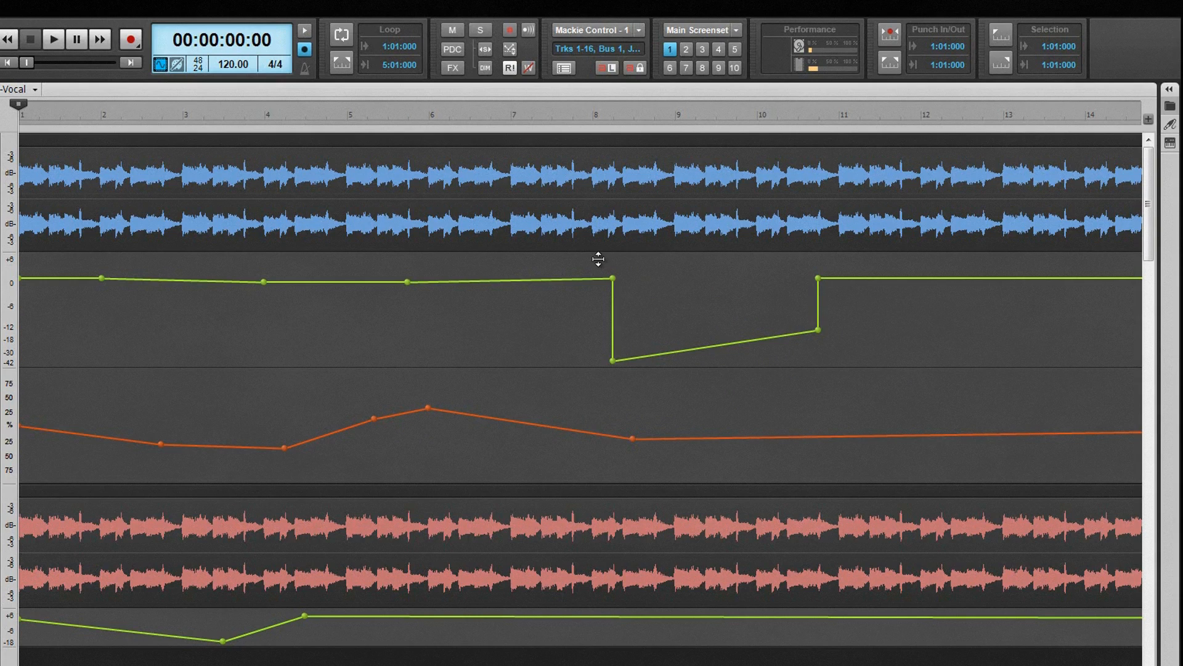
{"action": "mouse_move", "coordinate": [598, 259]}
{"action": "left_mouse_down"}
{"action": "mouse_move", "coordinate": [603, 322]}
{"action": "mouse_move", "coordinate": [597, 256]}
{"action": "left_mouse_up"}
{"action": "mouse_move", "coordinate": [546, 377]}
{"action": "left_mouse_down"}
{"action": "mouse_move", "coordinate": [547, 398]}
{"action": "mouse_move", "coordinate": [546, 364]}
{"action": "left_mouse_up"}
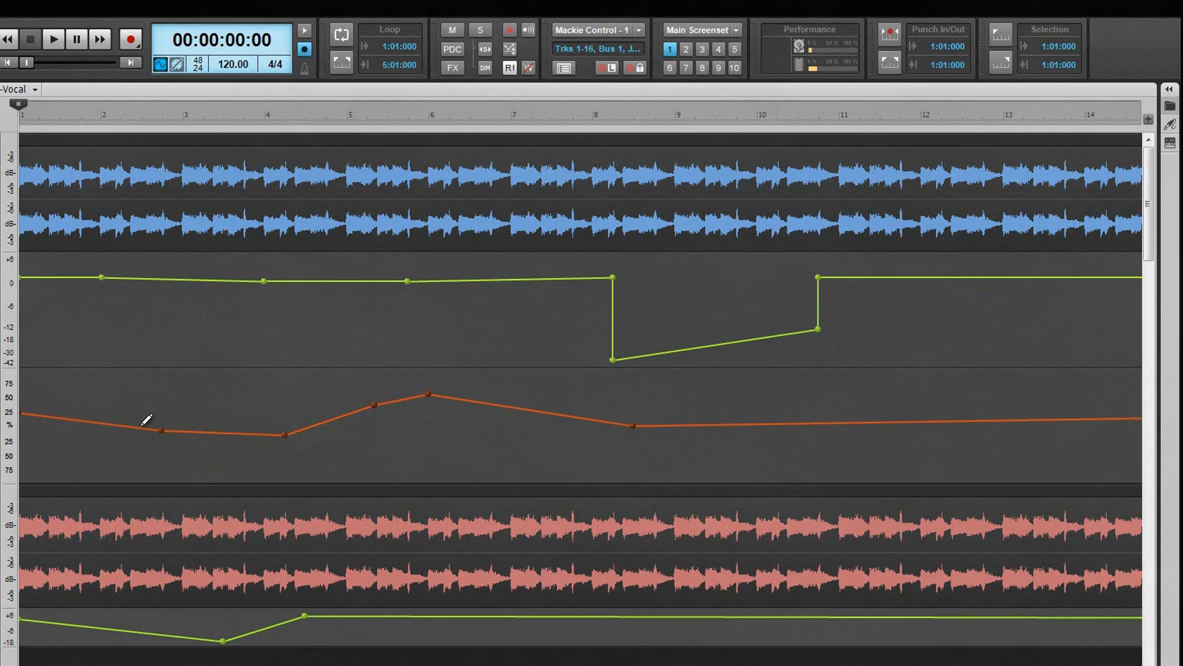
- Draw a freehand wave in Track 1's Pan envelope from about bar 2.5 to 5.25 and a straight rising line from bar 8.5 to 12
{"action": "mouse_move", "coordinate": [140, 419]}
{"action": "left_mouse_down"}
{"action": "mouse_move", "coordinate": [222, 386]}
{"action": "mouse_move", "coordinate": [290, 425]}
{"action": "mouse_move", "coordinate": [373, 402]}
{"action": "left_mouse_up"}
{"action": "mouse_move", "coordinate": [428, 395]}
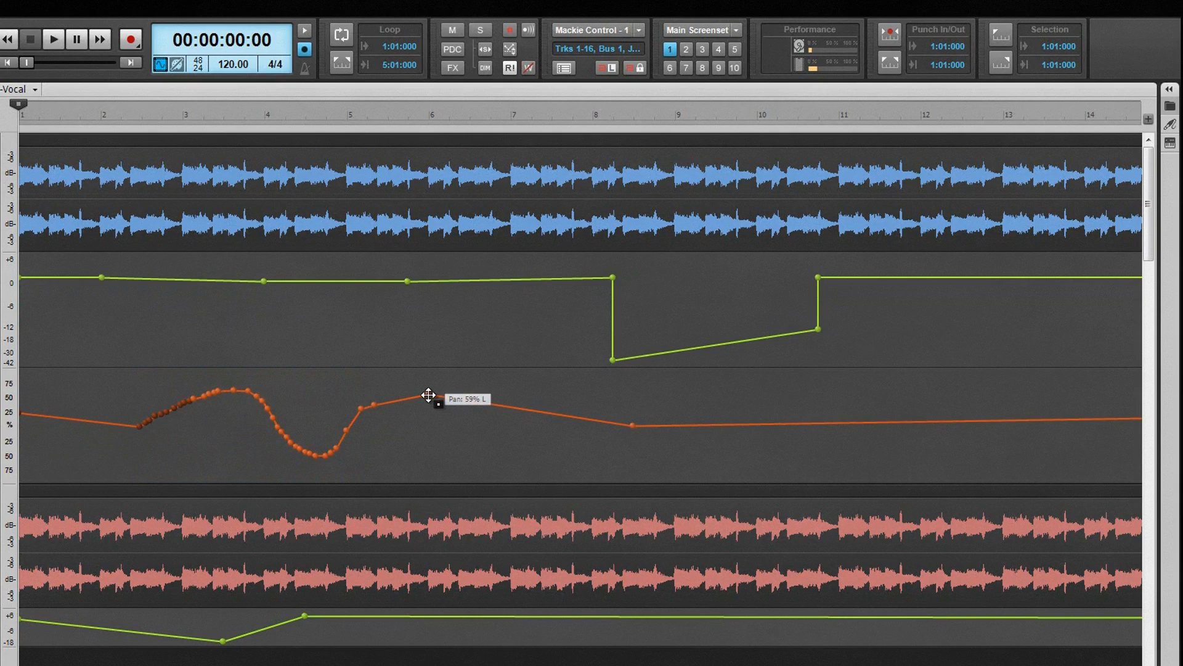
{"action": "mouse_move", "coordinate": [428, 395]}
{"action": "left_mouse_down"}
{"action": "mouse_move", "coordinate": [634, 467]}
{"action": "mouse_move", "coordinate": [826, 449]}
{"action": "mouse_move", "coordinate": [917, 404]}
{"action": "left_mouse_up"}
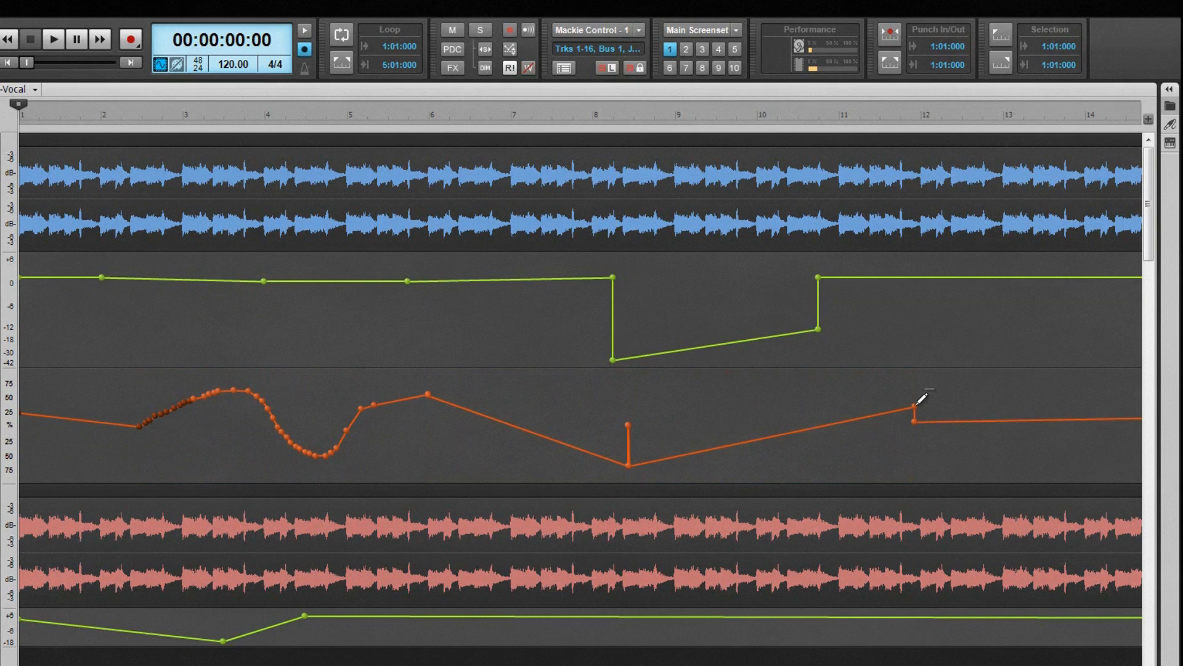
- Draw a Sine wave in Track 1's Pan envelope from about bar 6 to 11.5, with denser cycles from bar 7 and wider ones from bar 8.75
{"action": "right_click", "coordinate": [509, 408]}
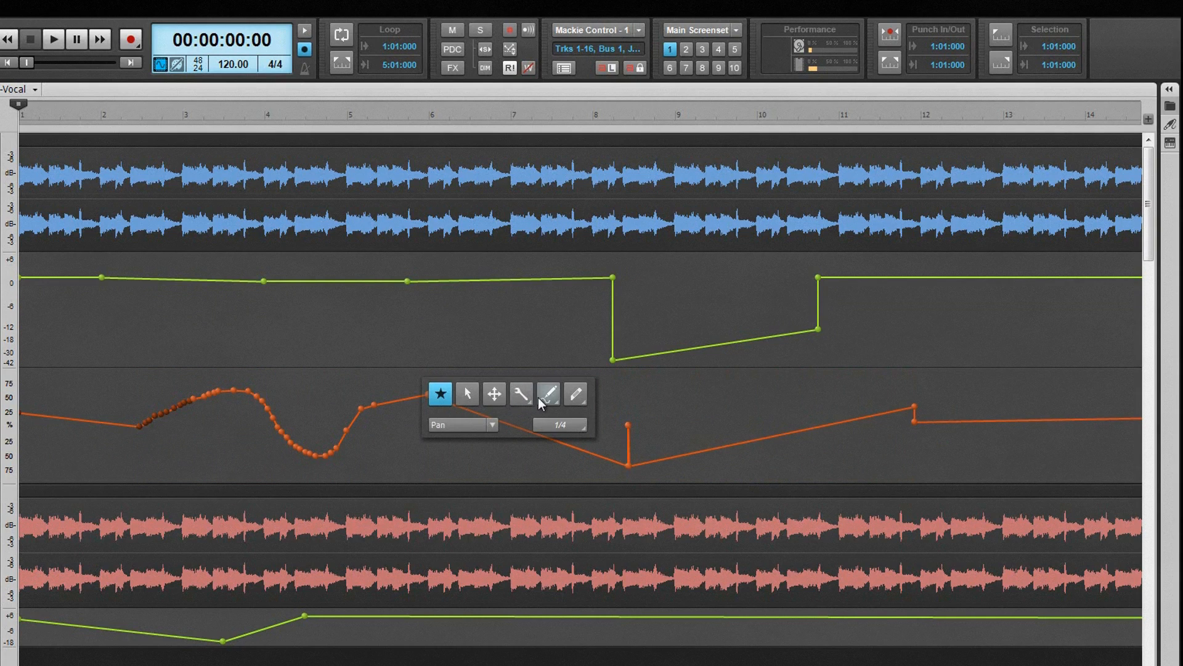
{"action": "left_click", "coordinate": [557, 402]}
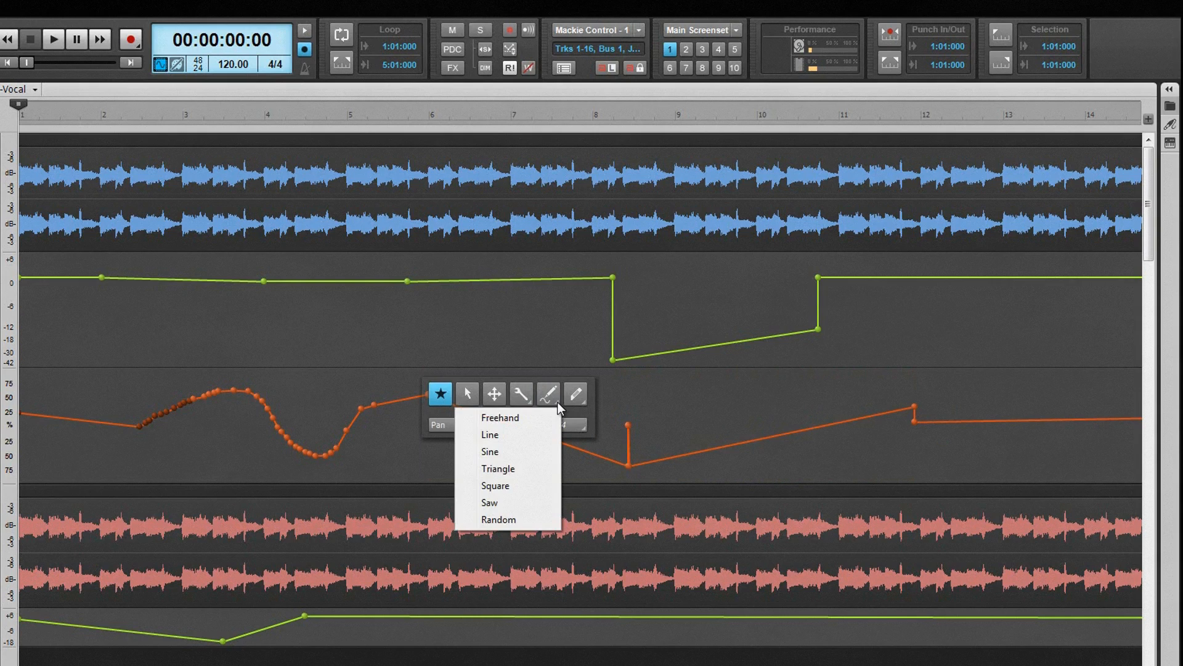
{"action": "left_click", "coordinate": [519, 451]}
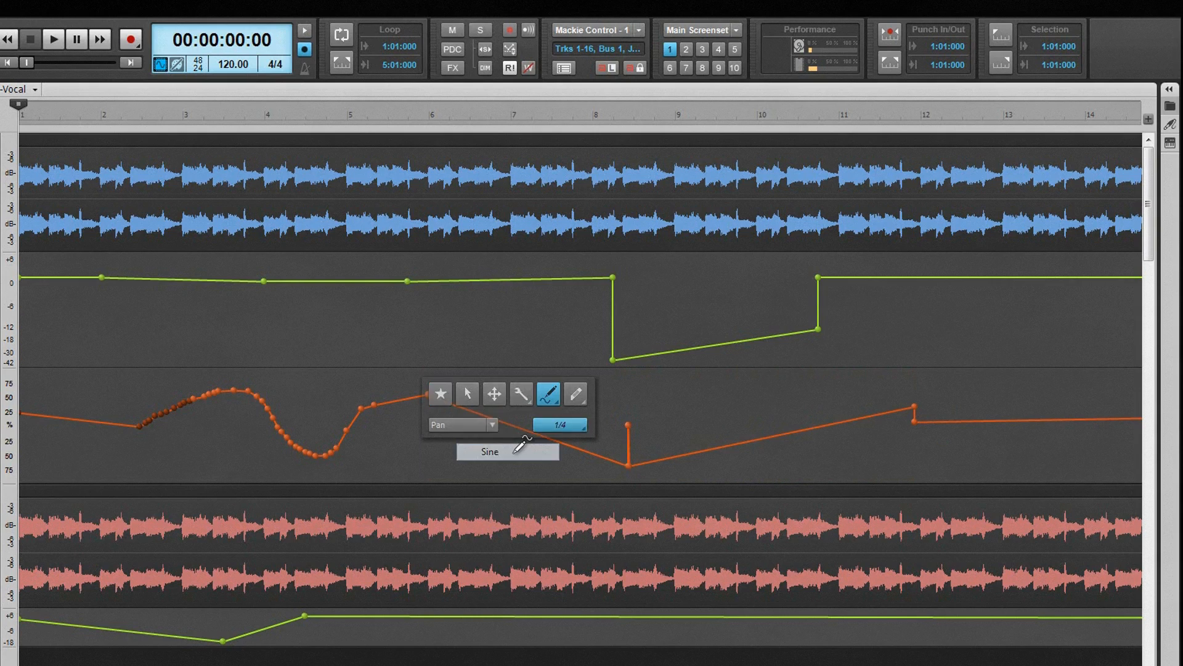
{"action": "left_click_drag", "start_coordinate": [429, 396], "coordinate": [429, 427]}
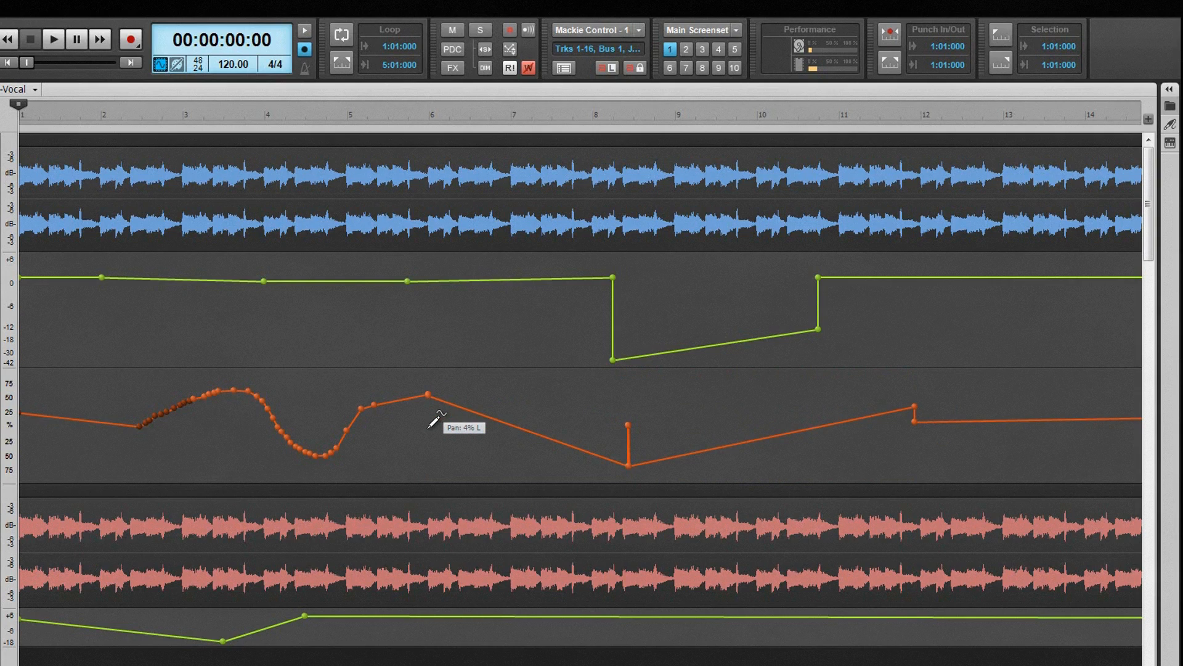
{"action": "mouse_move", "coordinate": [429, 428]}
{"action": "left_mouse_down"}
{"action": "mouse_move", "coordinate": [433, 447]}
{"action": "mouse_move", "coordinate": [498, 453]}
{"action": "left_mouse_up"}
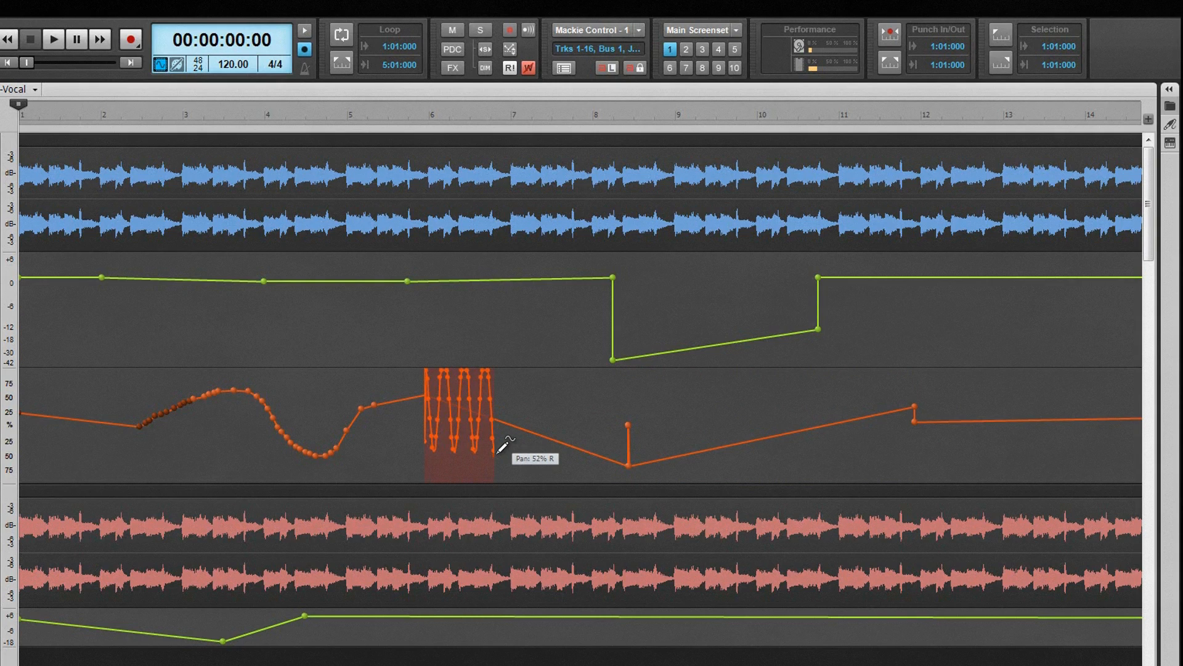
{"action": "left_click_drag", "start_coordinate": [499, 451], "coordinate": [894, 465]}
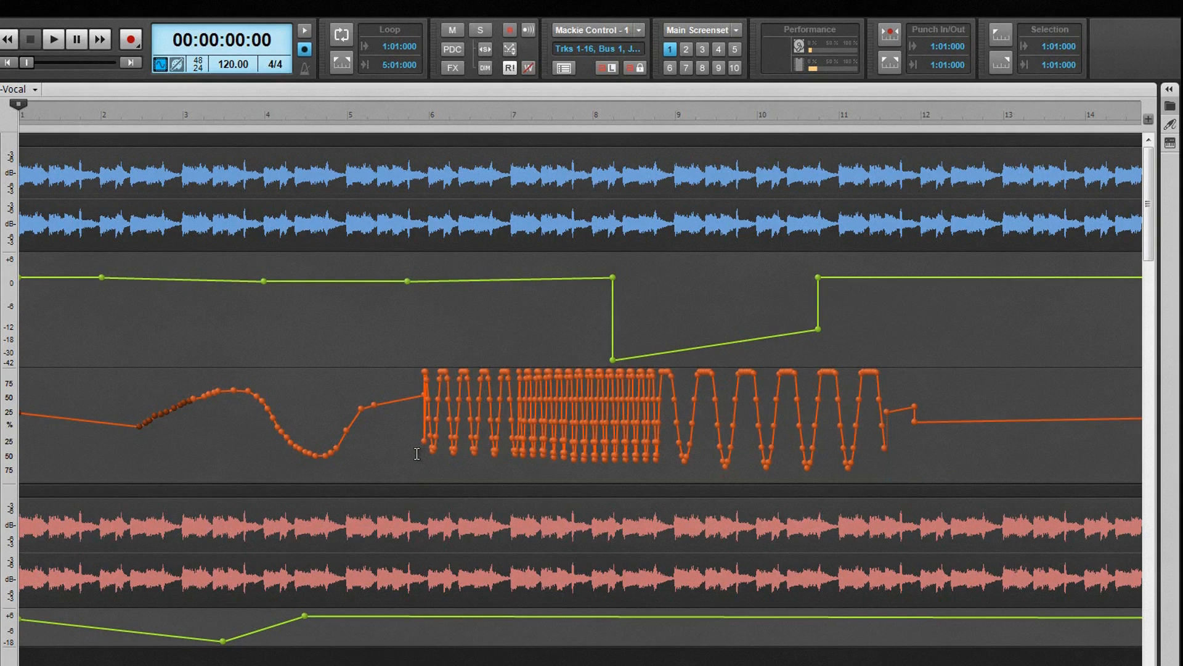
- Copy Track 1's Pan automation from 5:04:000 to 7:03:000 and paste it onto Track 2 at bar 8
{"action": "left_click_drag", "start_coordinate": [416, 453], "coordinate": [557, 447]}
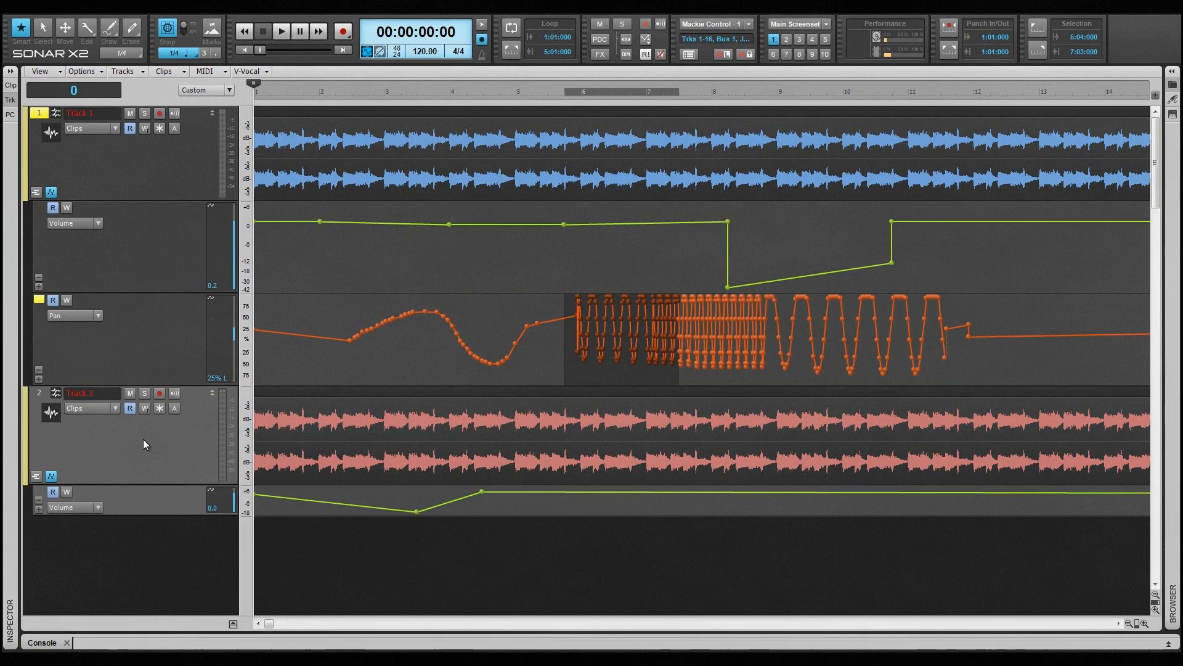
{"action": "left_click", "coordinate": [143, 439]}
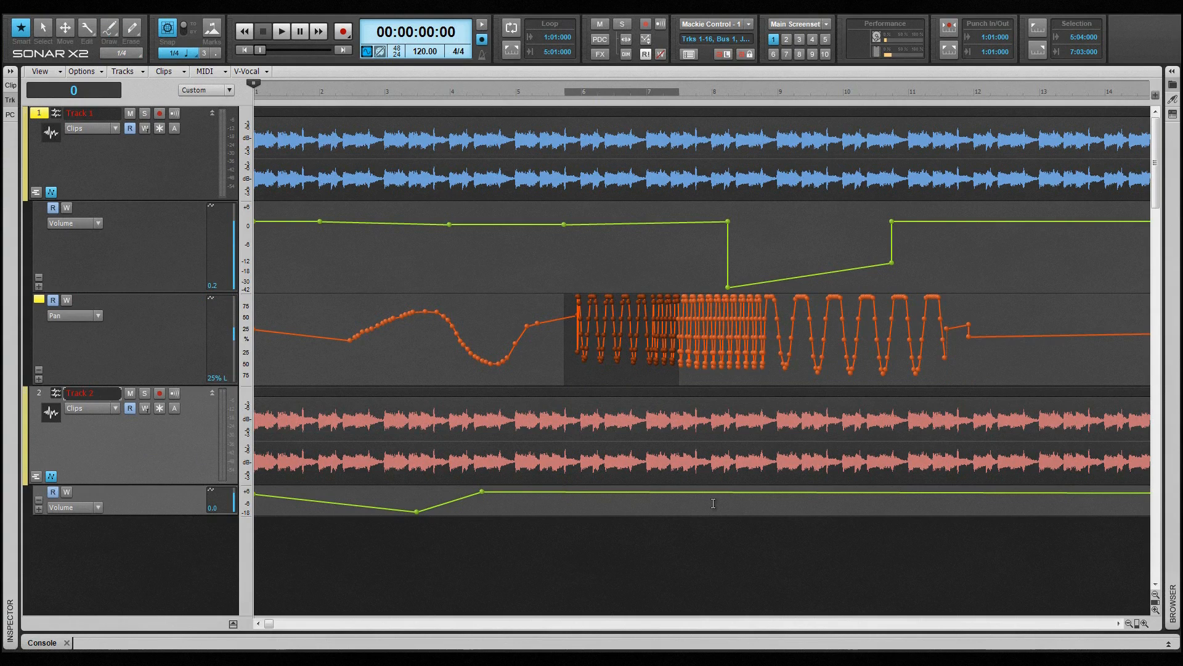
{"action": "left_click", "coordinate": [713, 503]}
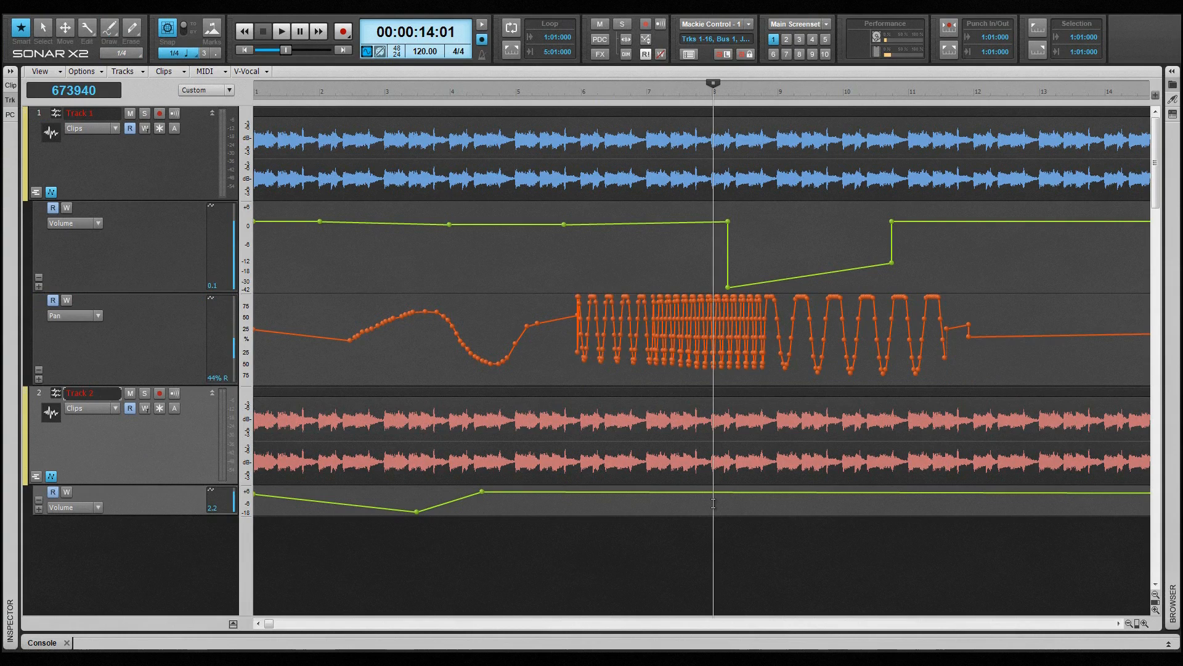
{"action": "key", "text": "ctrl+v"}
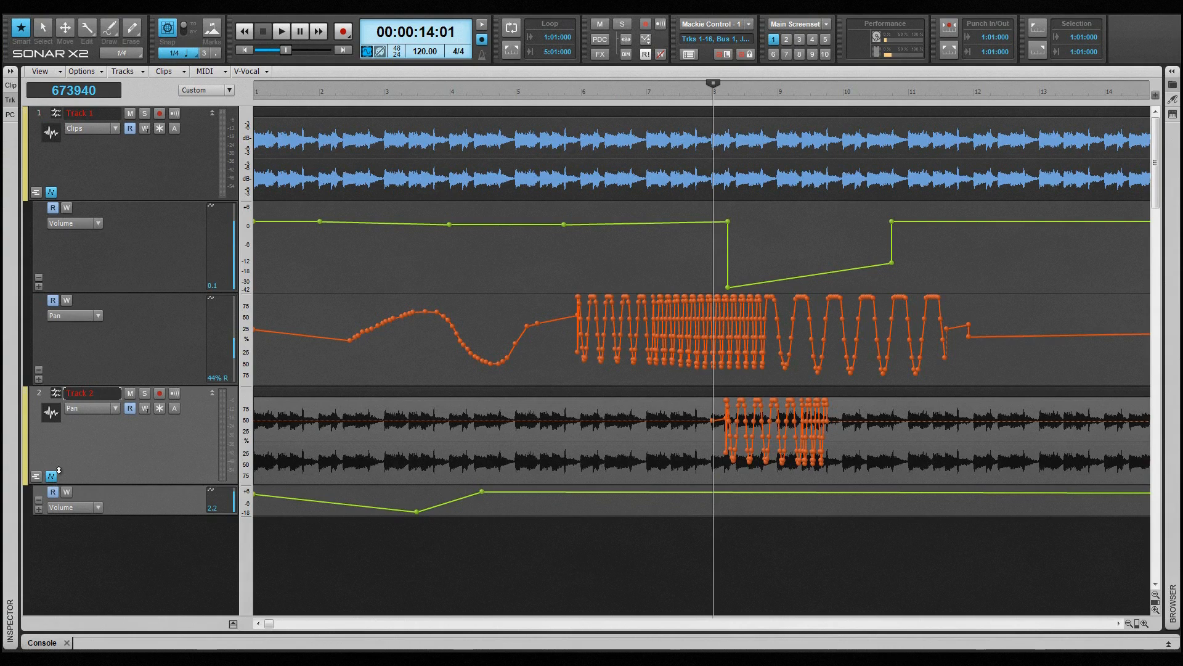
- Reassign Track 2's pasted Pan envelope to the PC-Track Eq LF Gain parameter
{"action": "right_click", "coordinate": [761, 413]}
{"action": "mouse_move", "coordinate": [808, 453]}
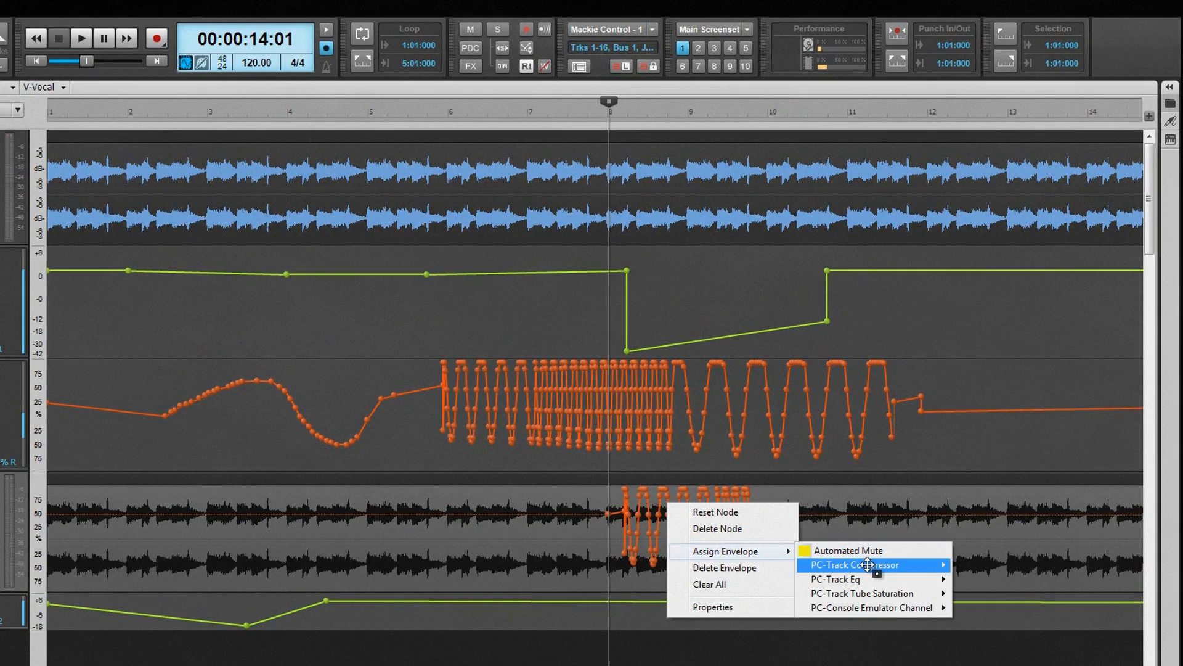
{"action": "mouse_move", "coordinate": [922, 477]}
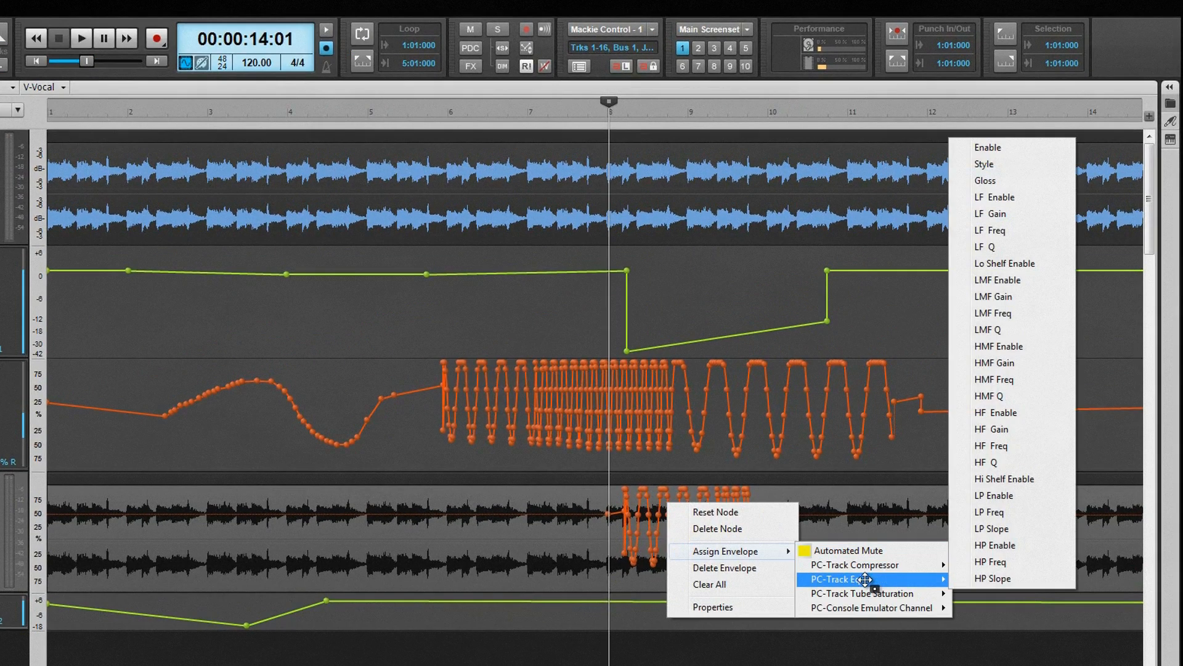
{"action": "left_click", "coordinate": [1000, 214]}
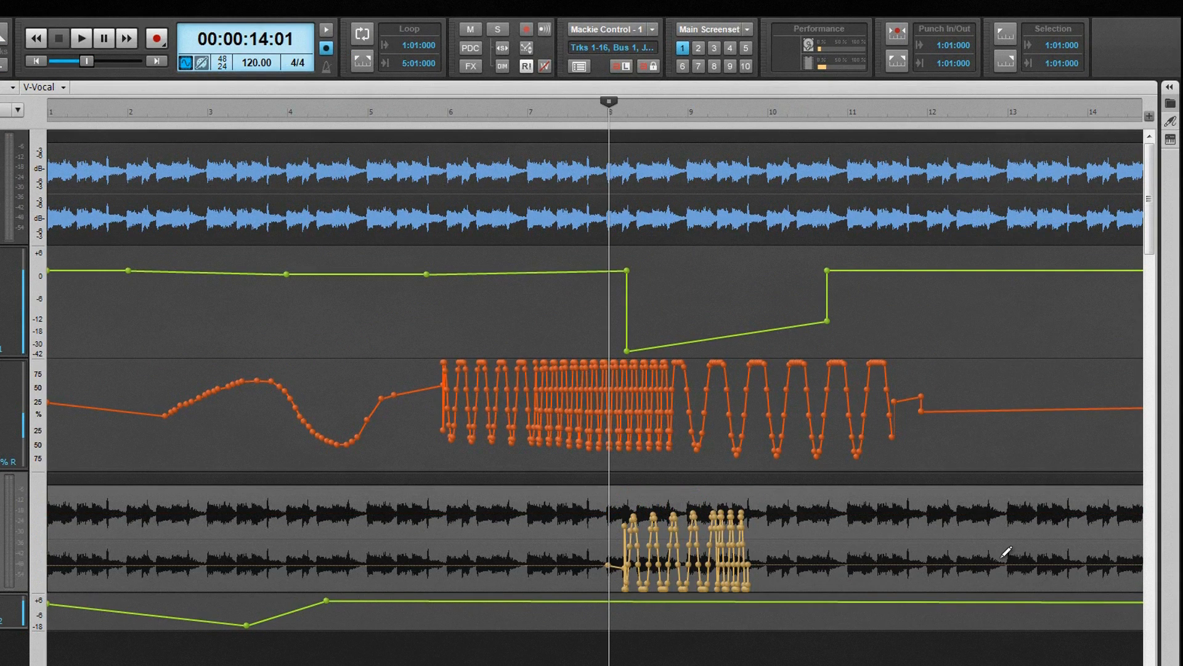